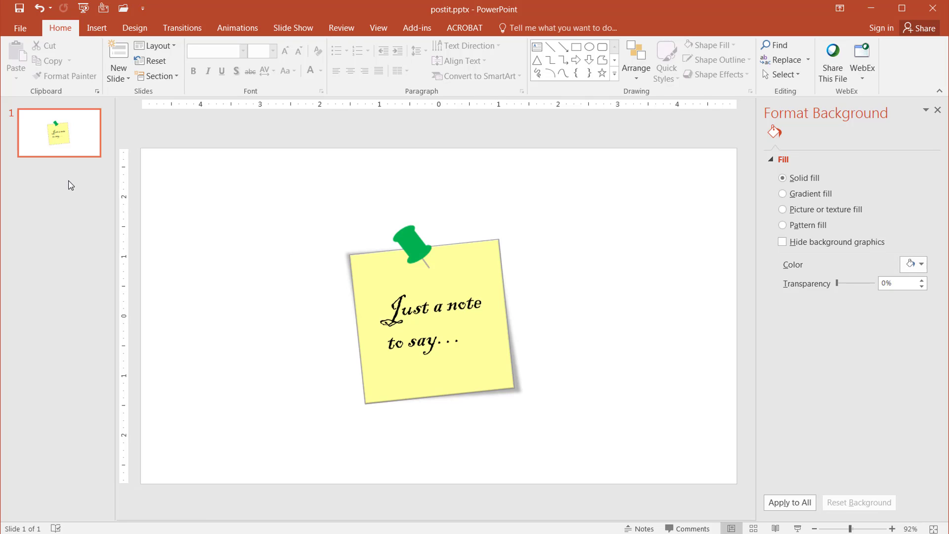
Add a blank slide 2 after the post-it slide and close the Format Background pane
click(117, 78)
click(136, 310)
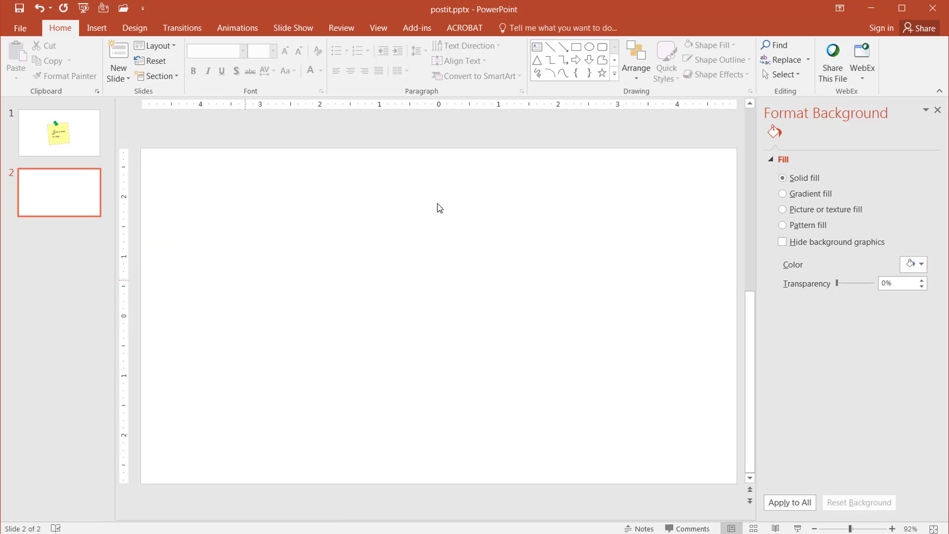
click(937, 112)
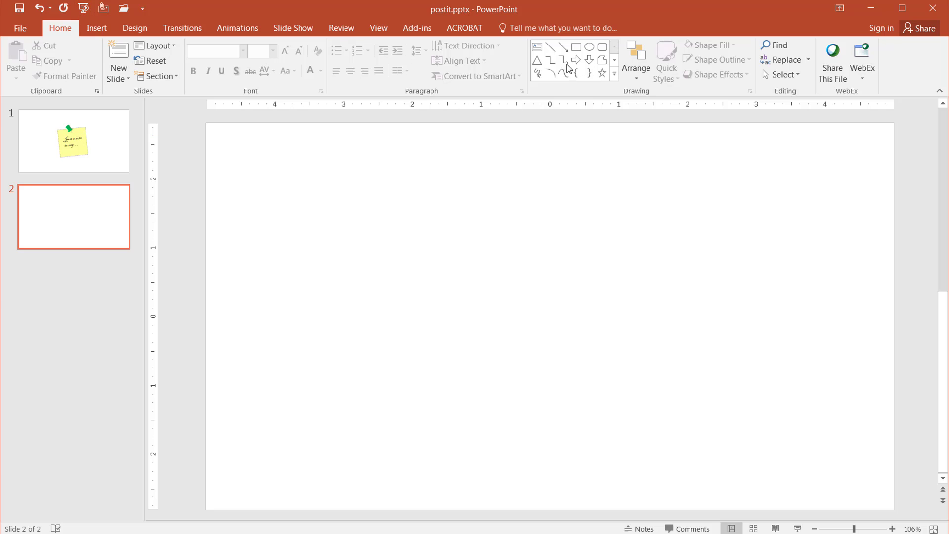
Browse the Insert Shapes gallery, then return to Home
click(97, 28)
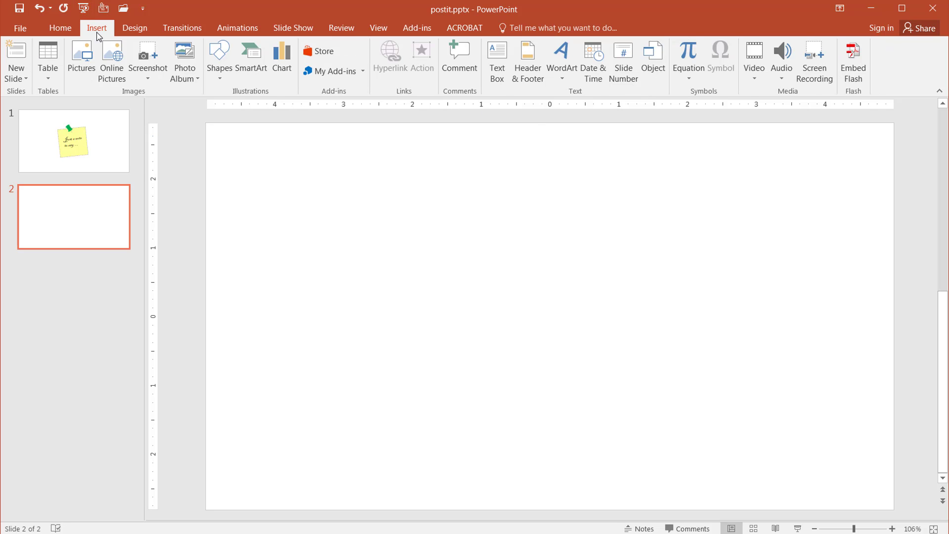
click(220, 75)
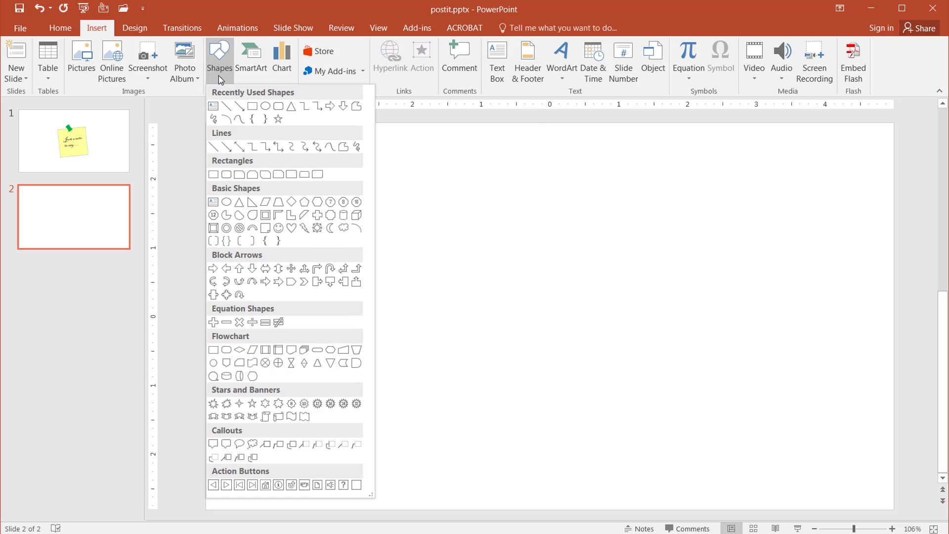
click(59, 29)
click(59, 28)
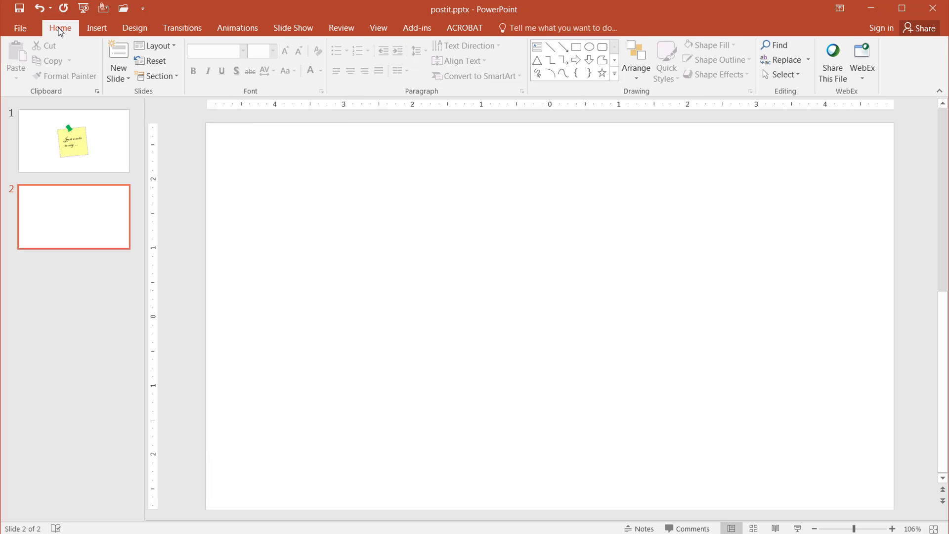
Draw a Shift-constrained blue square on slide 2 and move it up and right
click(576, 48)
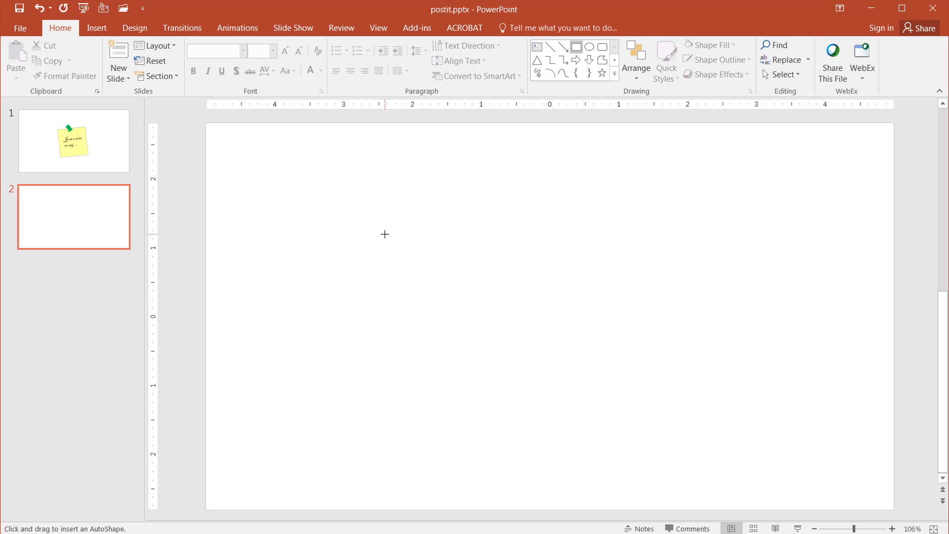
key(shift)
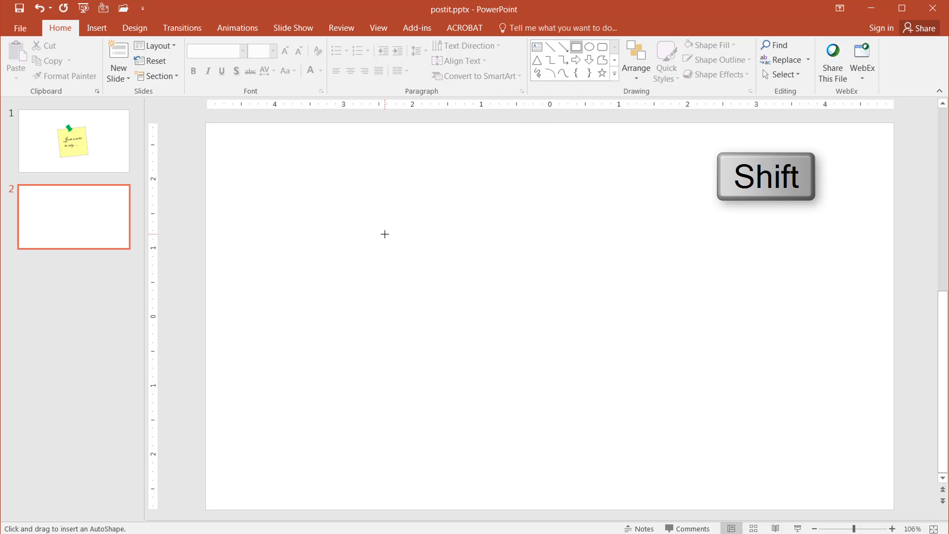
mouse_move(385, 235)
mouse_down()
mouse_move(489, 322)
mouse_move(599, 383)
mouse_up()
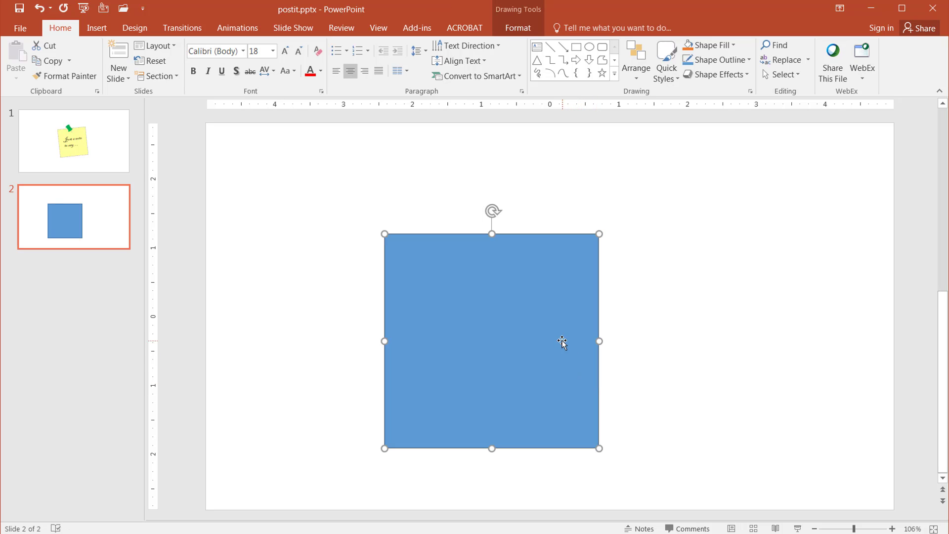
drag(560, 340, 602, 289)
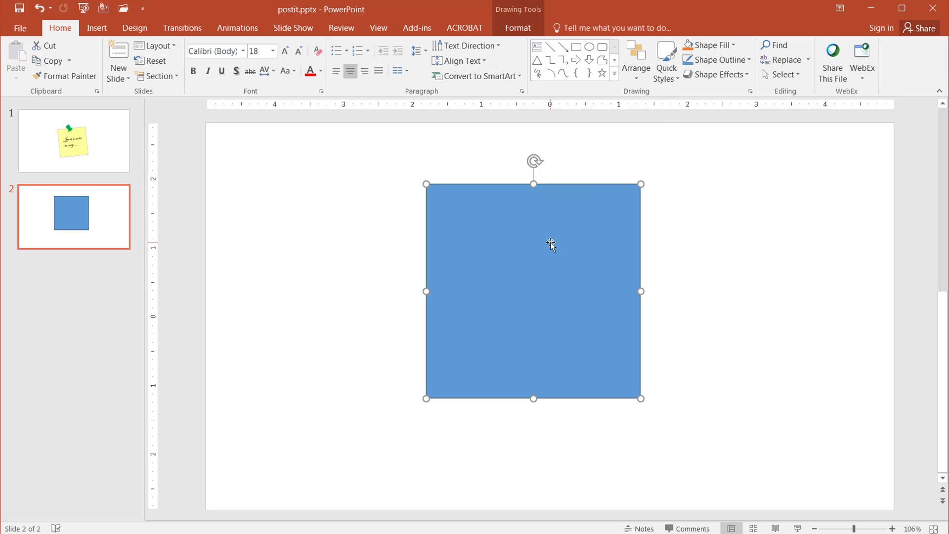
Fill the square bright yellow, then change it to a paler custom yellow from More Fill Colors
click(733, 48)
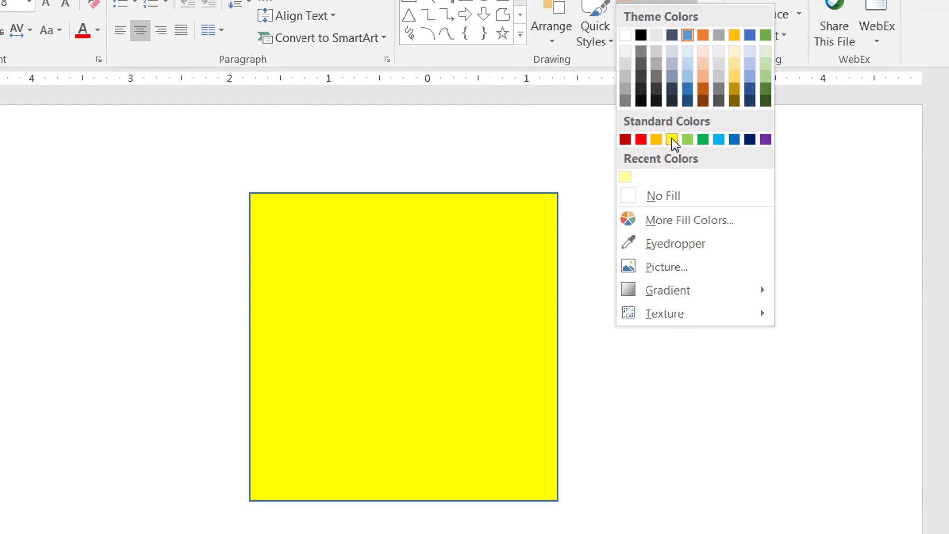
click(720, 147)
right_click(474, 246)
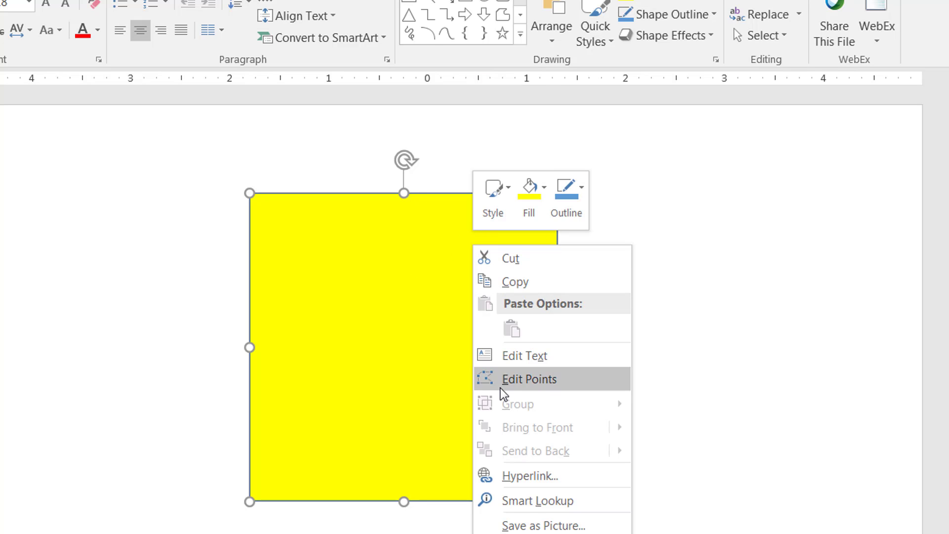
click(545, 185)
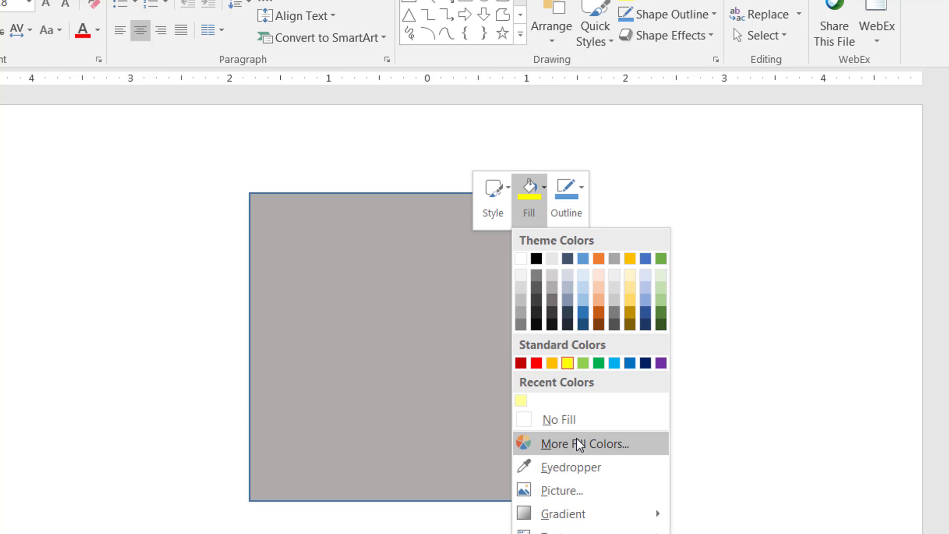
click(580, 444)
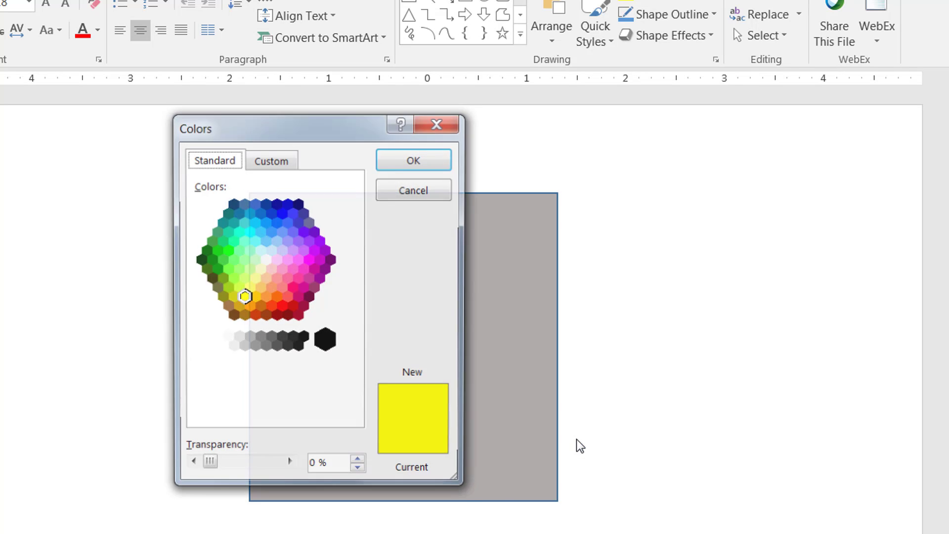
click(250, 287)
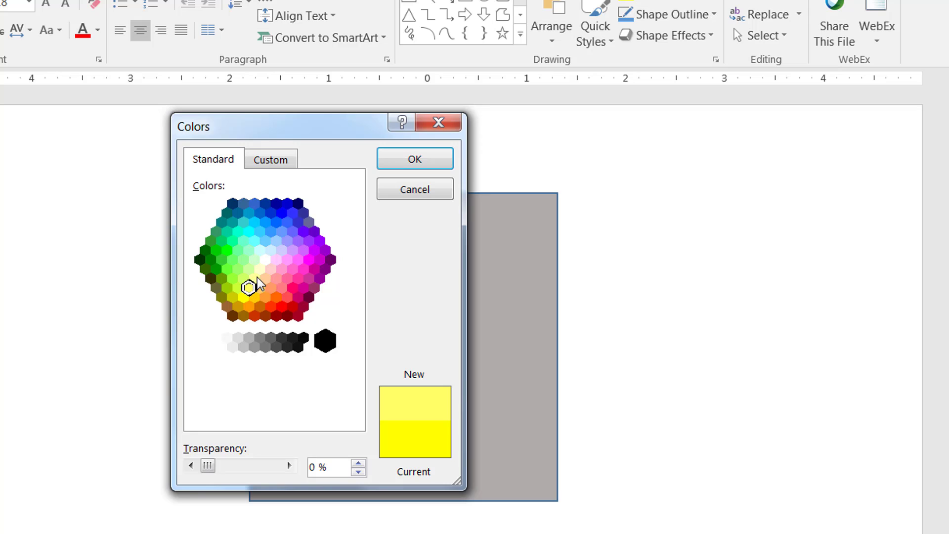
click(254, 278)
click(428, 157)
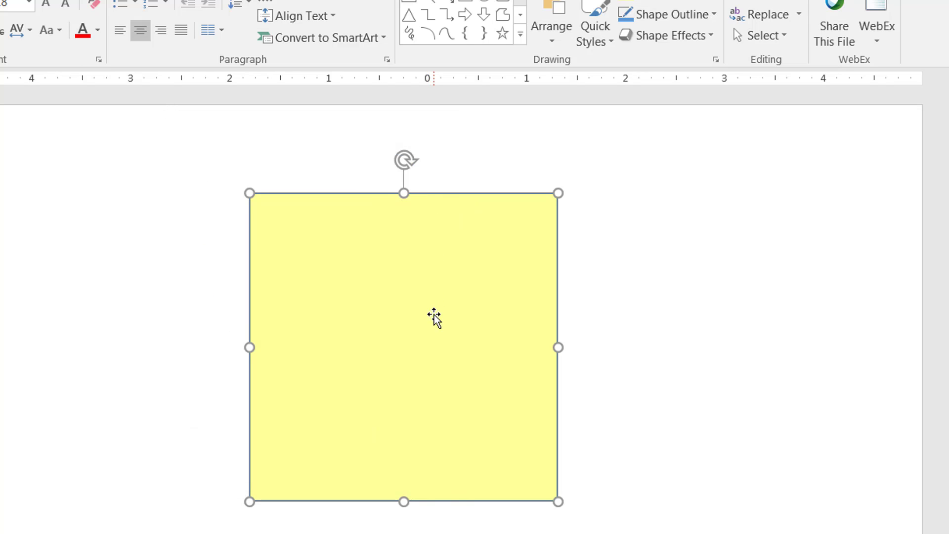
click(610, 304)
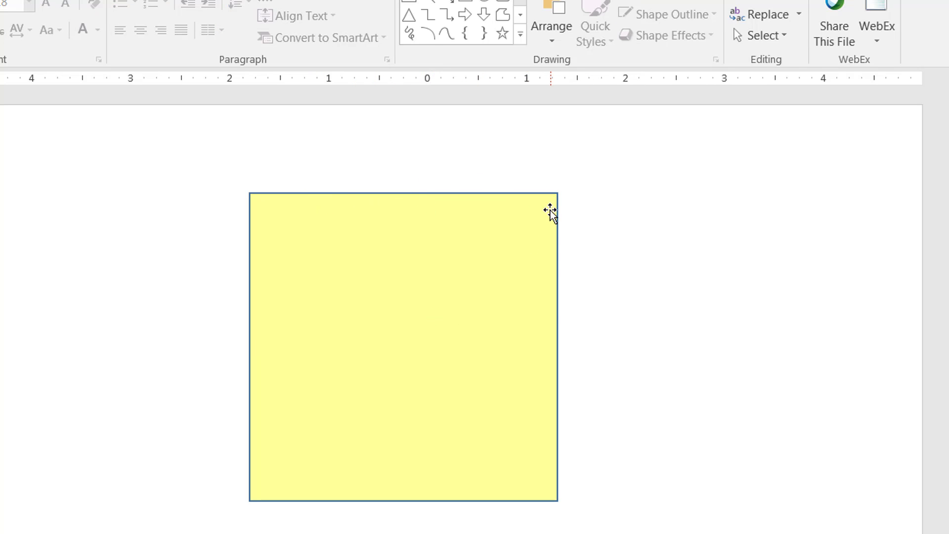
Give the yellow square No Outline and move it slightly down and left
click(432, 373)
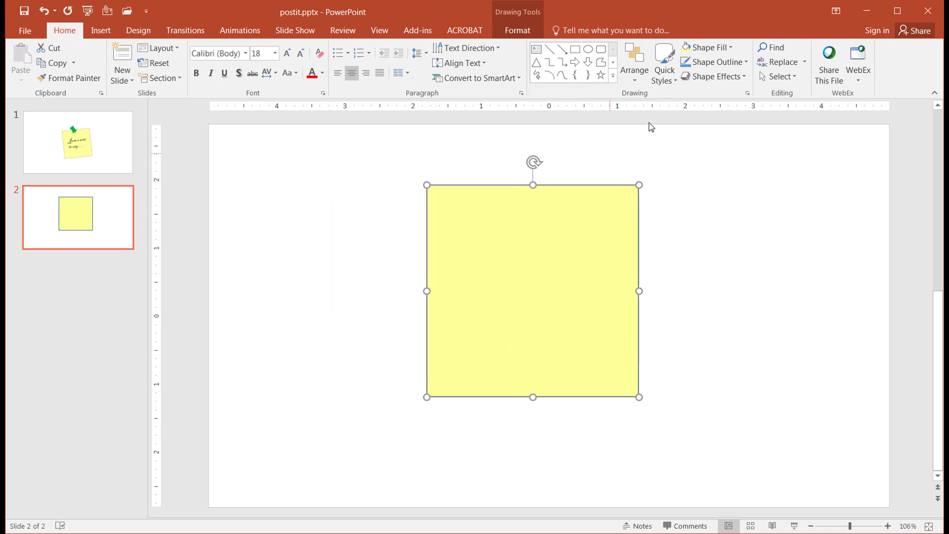
click(745, 62)
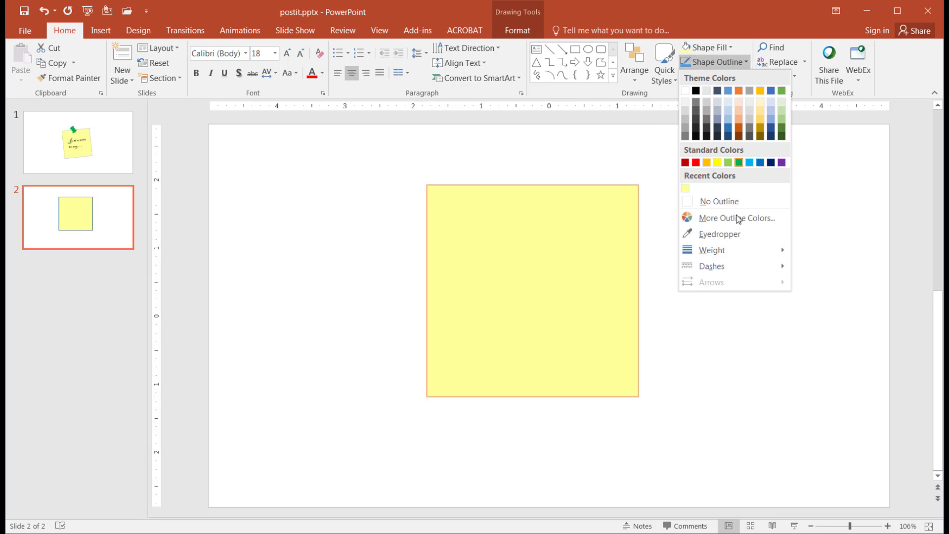
click(726, 204)
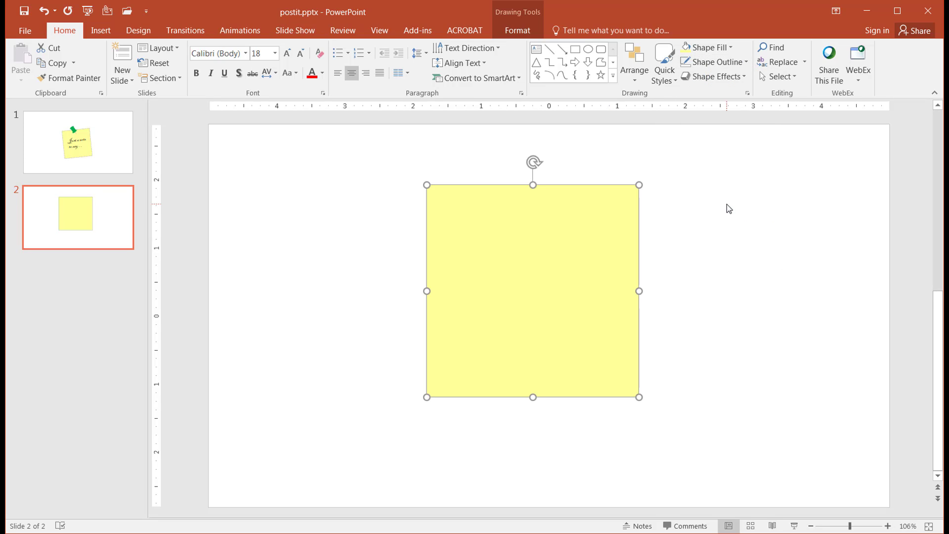
click(726, 210)
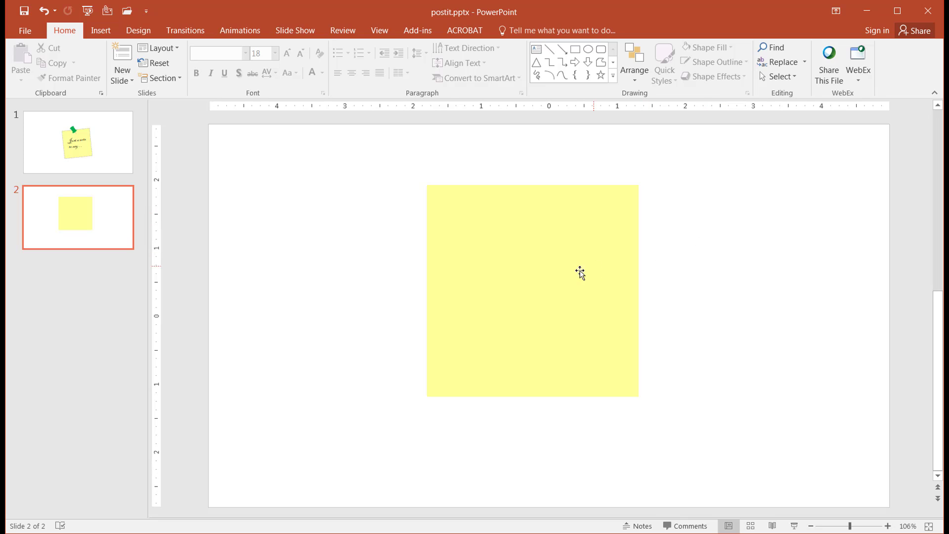
drag(559, 276, 531, 309)
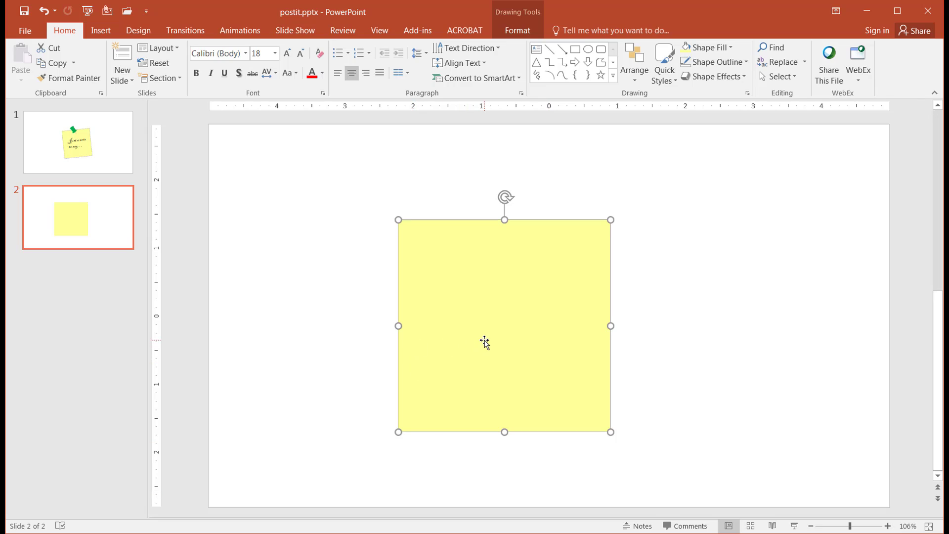
Cut the yellow square and paste it back as a picture
key(ctrl+x)
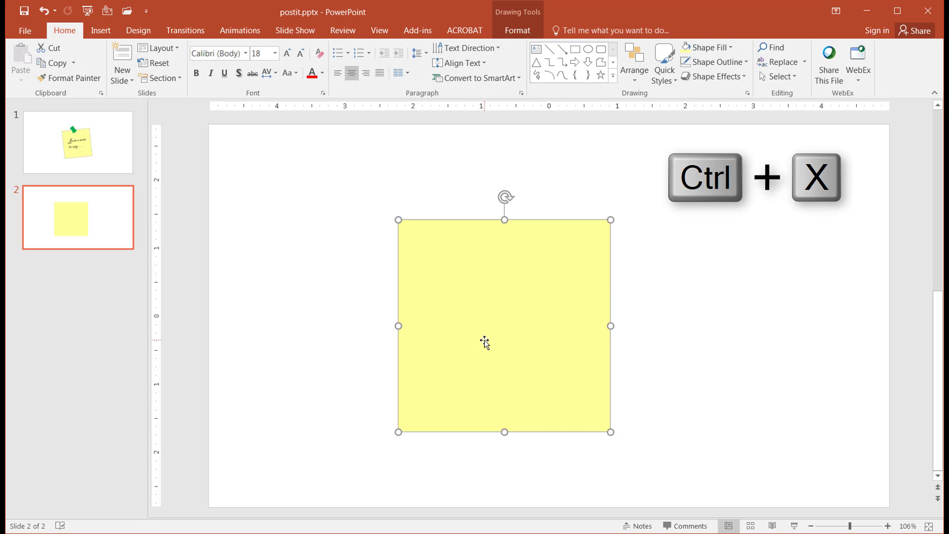
key(ctrl+v)
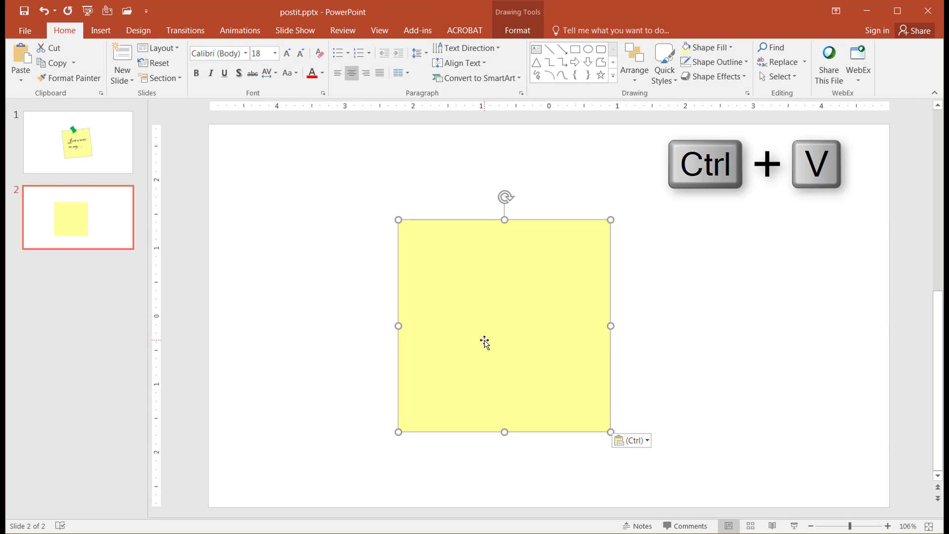
click(643, 441)
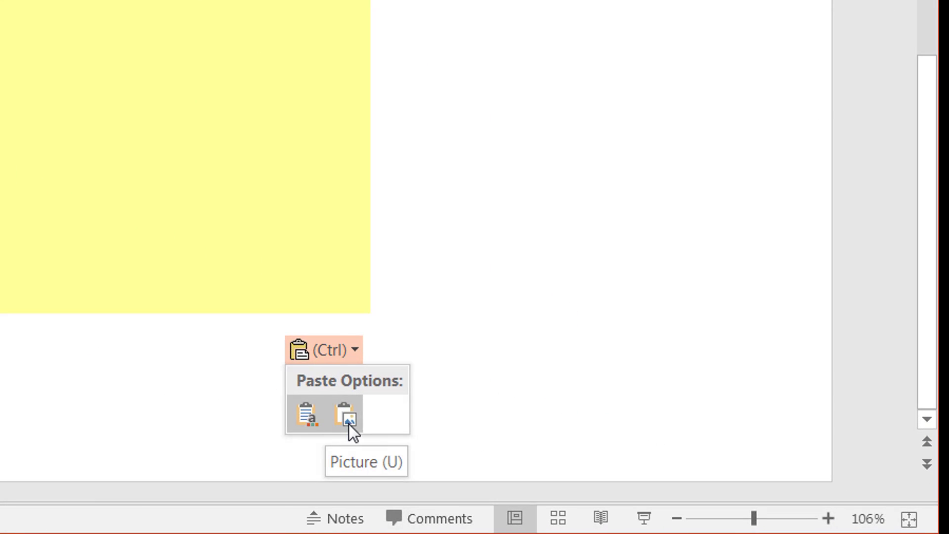
click(348, 423)
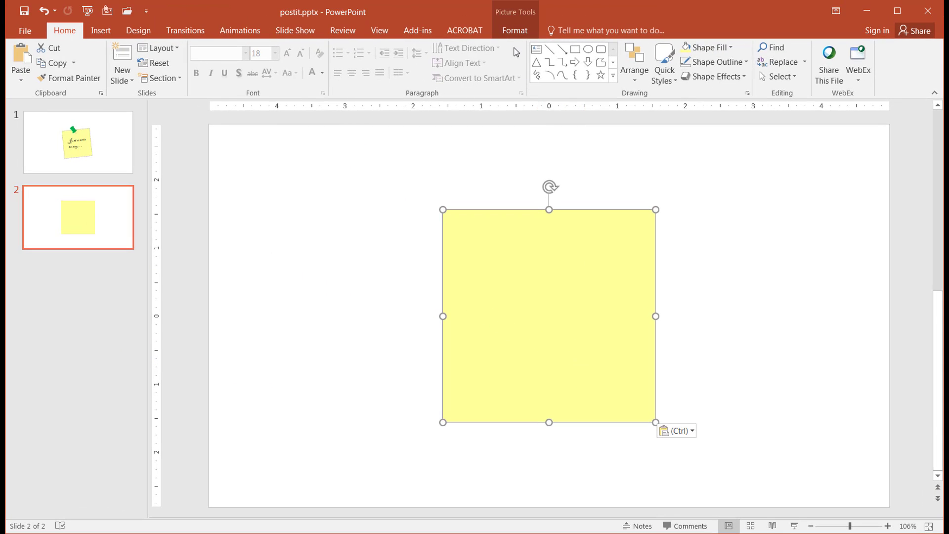
Apply the Rotated, White picture style and set Picture Border to No Outline
click(516, 31)
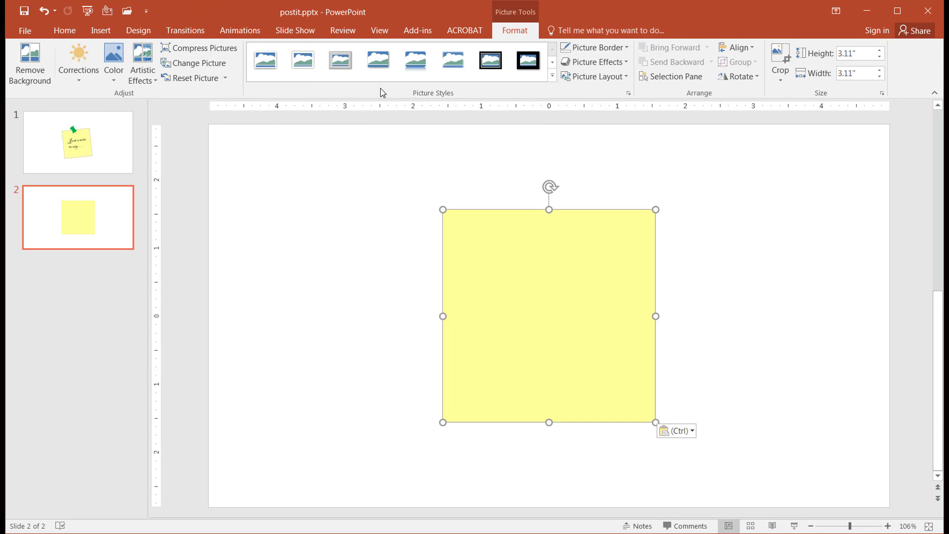
click(552, 75)
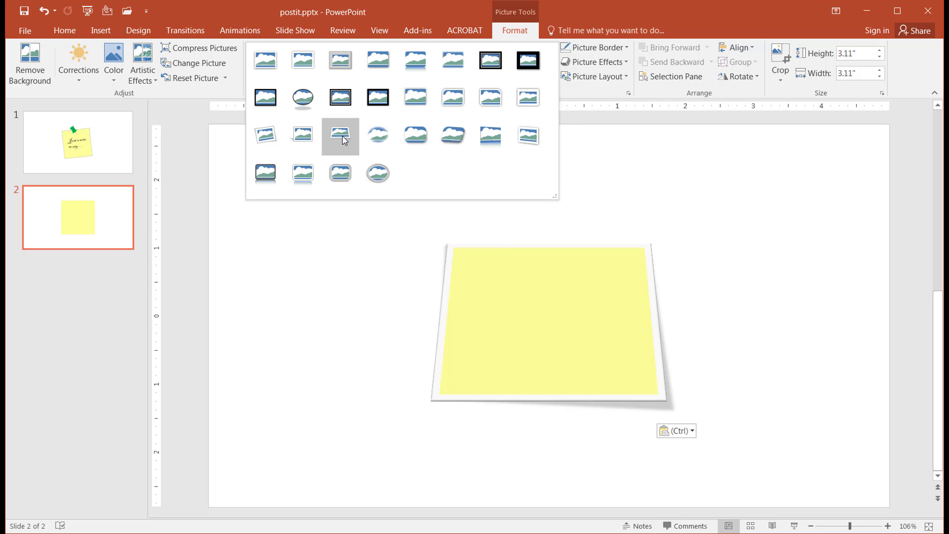
click(272, 134)
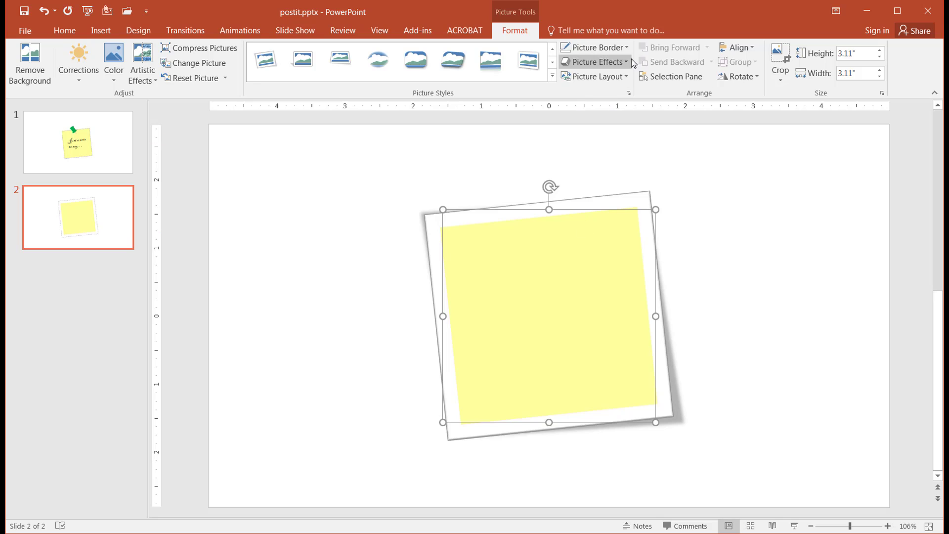
click(626, 43)
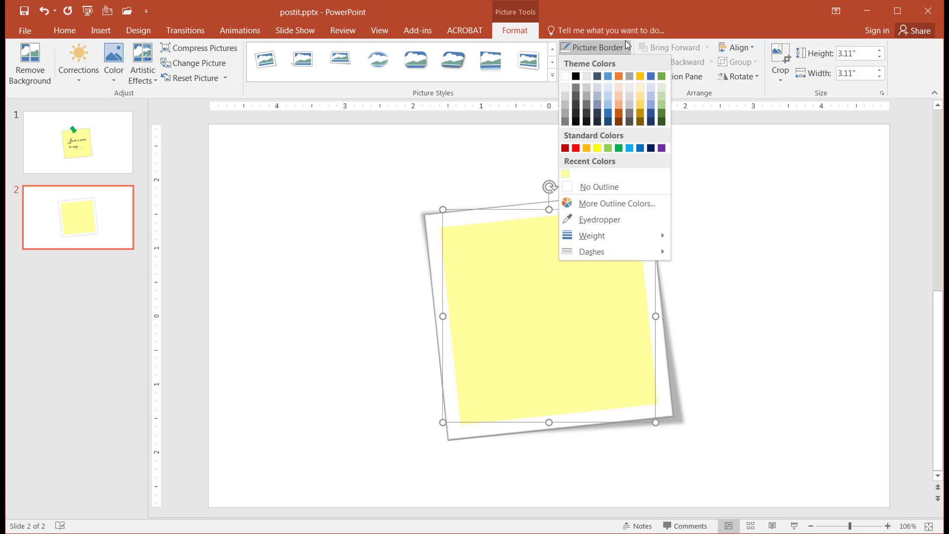
click(608, 188)
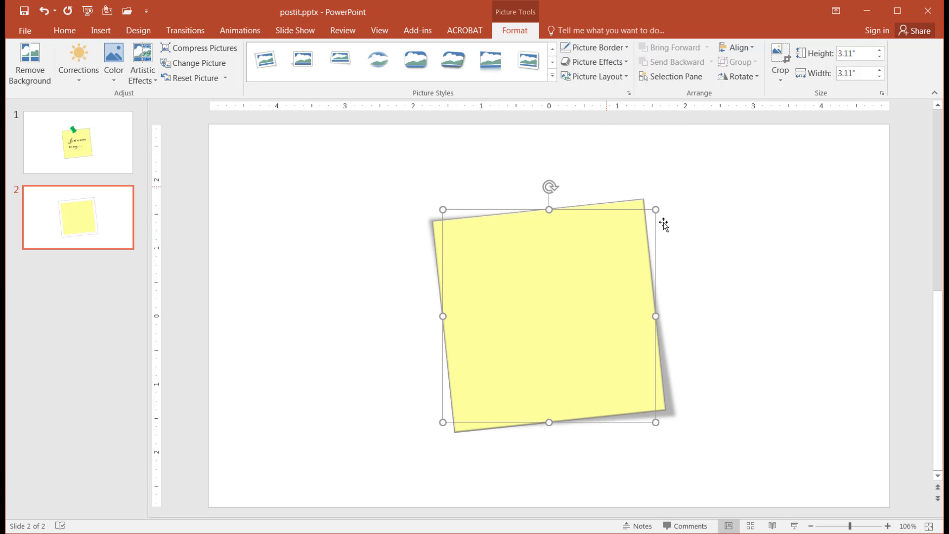
click(732, 269)
Move the note picture left and draw a text box over it
drag(604, 280, 475, 285)
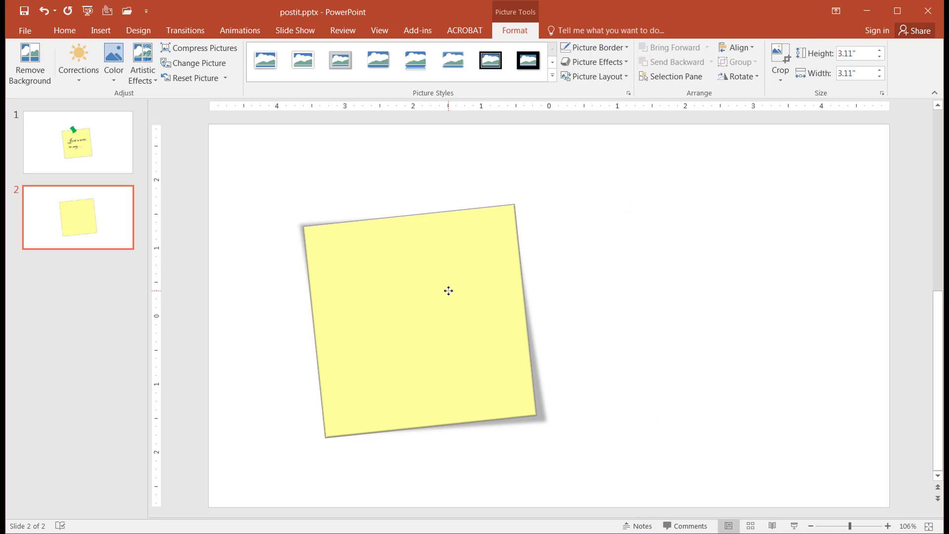
click(70, 37)
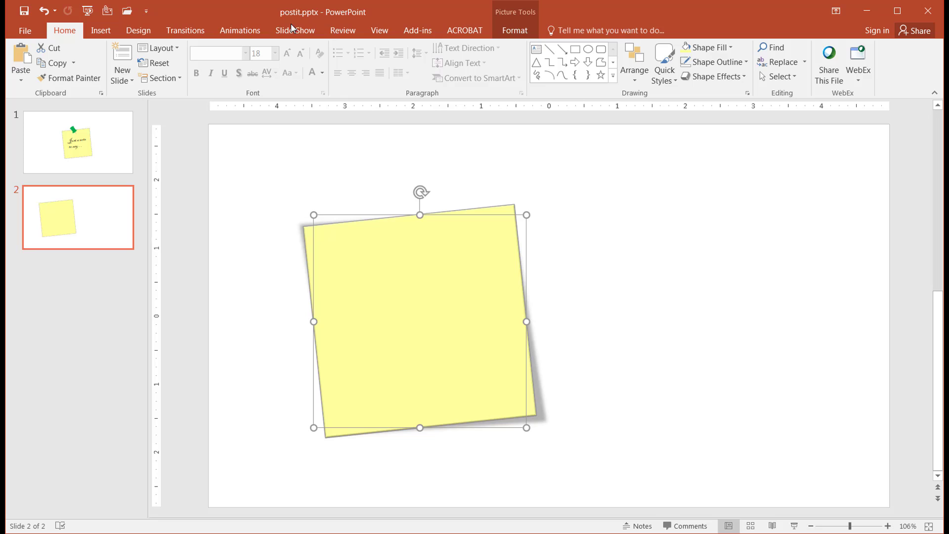
click(535, 48)
drag(356, 289, 499, 374)
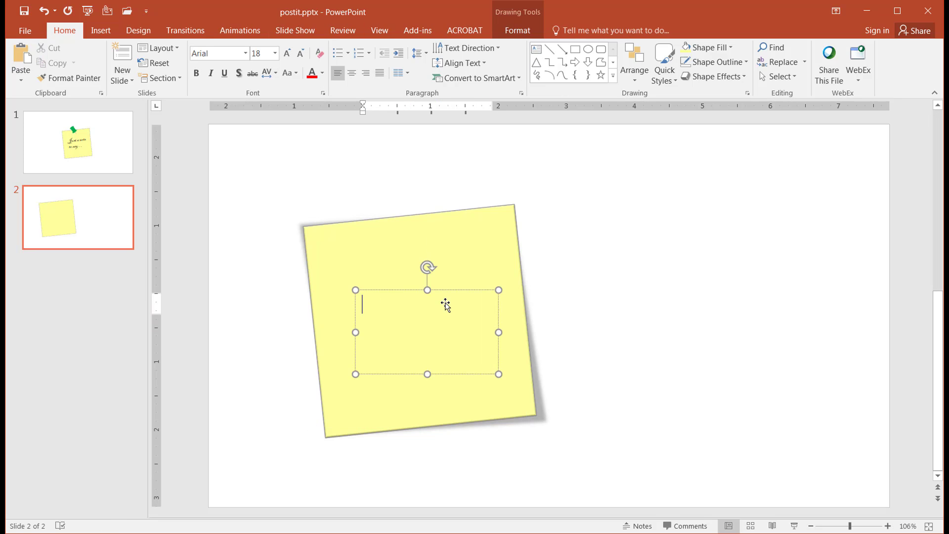
Type 'This is a new Post IT' and rotate the text box to match the note's tilt
text(This is a new po)
key(BackSpace)
key(BackSpace)
text(Post)
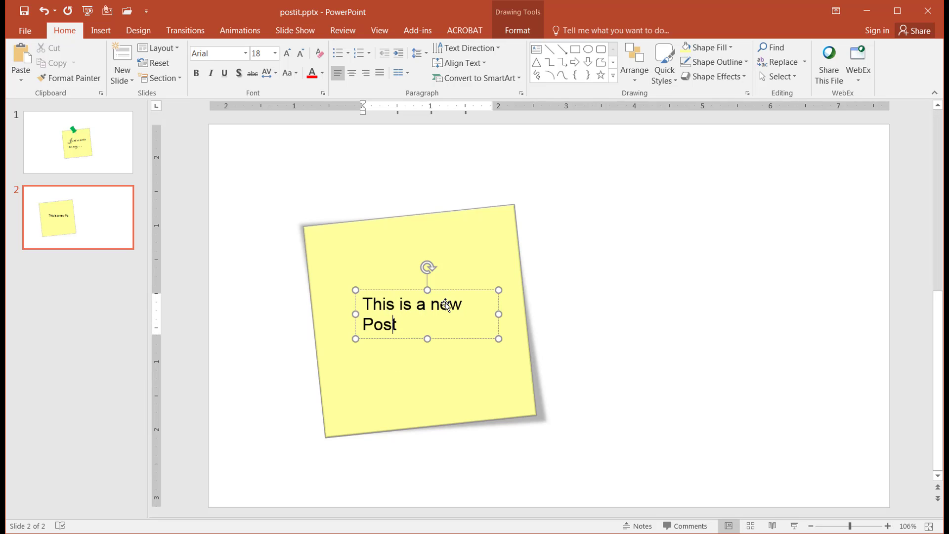
text(IT)
key(BackSpace)
text(IT)
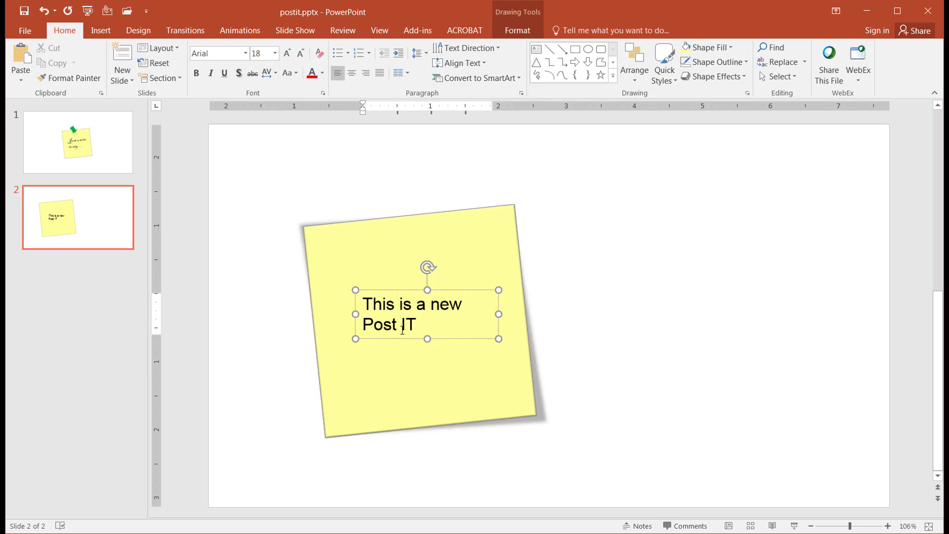
mouse_move(427, 267)
mouse_down()
mouse_move(415, 267)
mouse_move(421, 272)
mouse_up()
Select the note's text and set its font to Bradley Hand ITC
click(425, 320)
drag(425, 320, 365, 298)
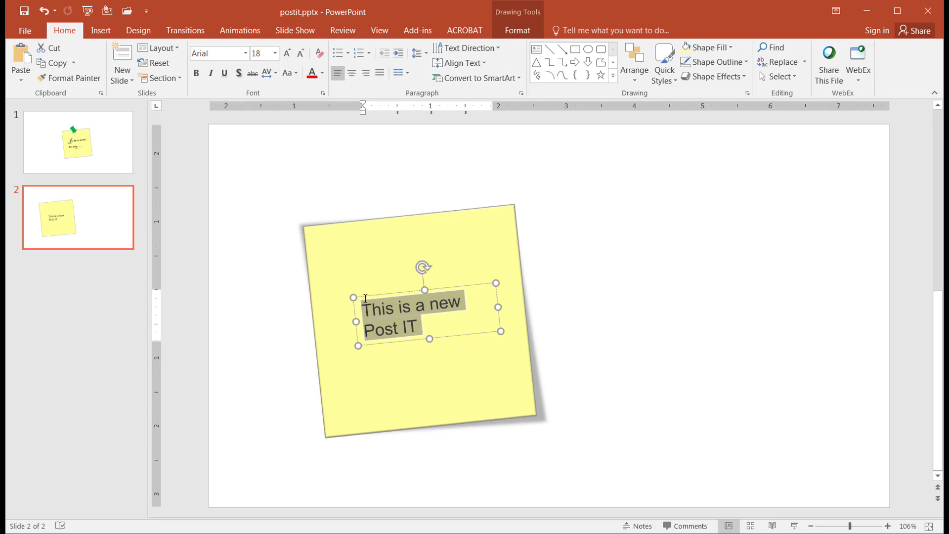
click(246, 53)
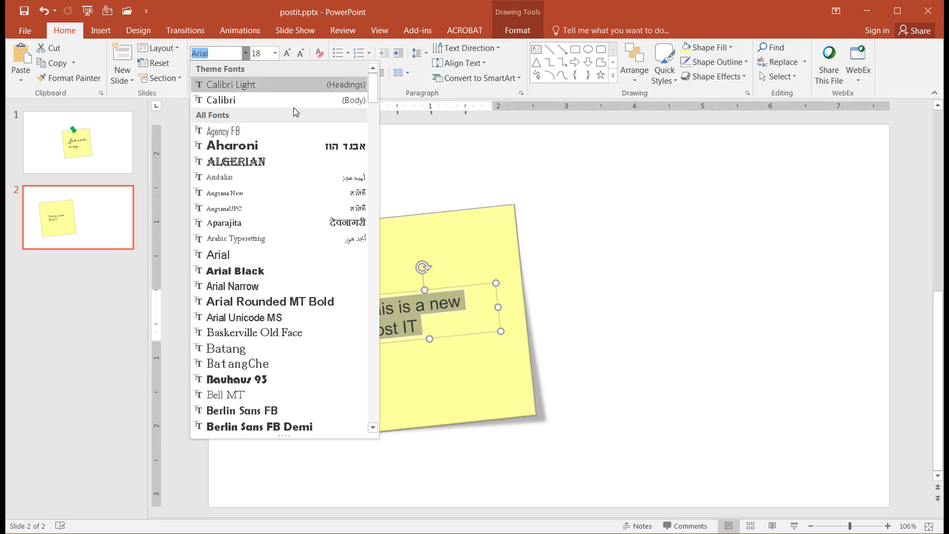
click(375, 401)
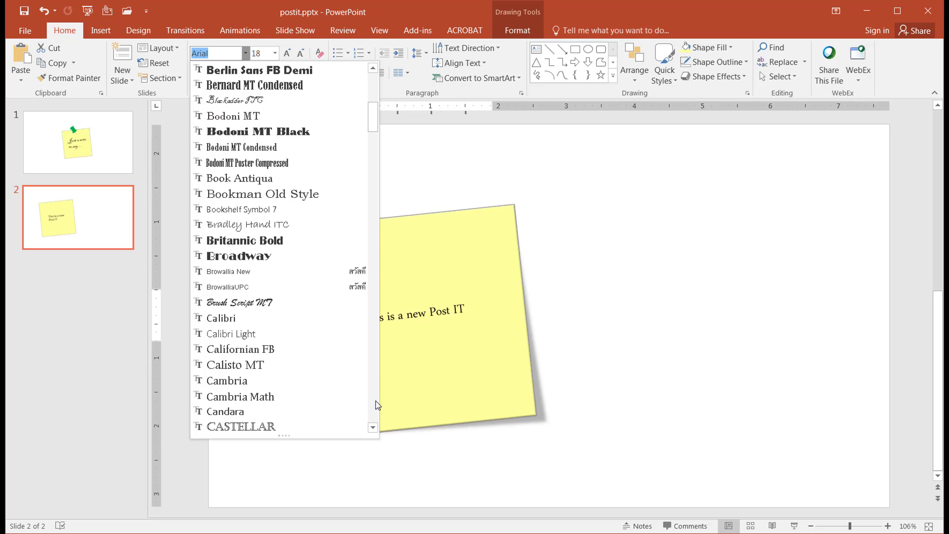
click(284, 225)
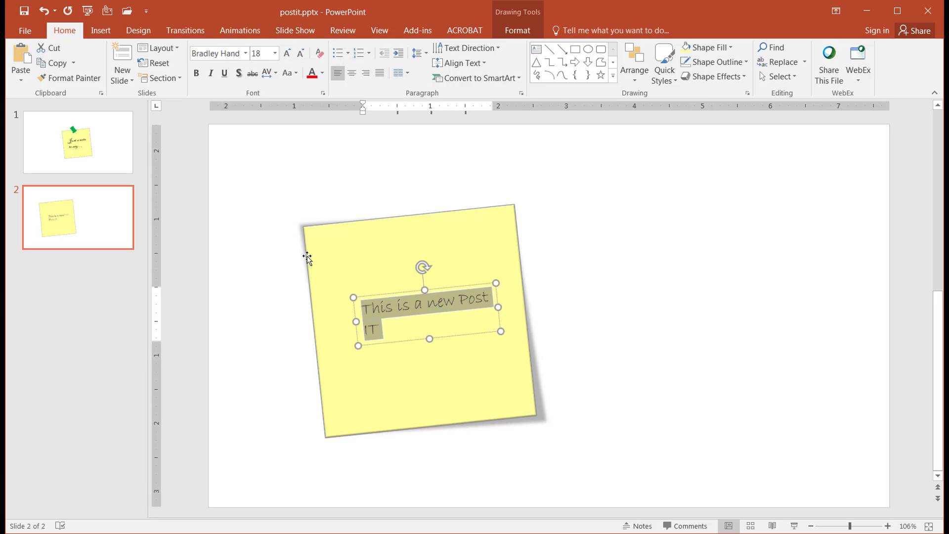
Enlarge the text to 32 pt, centre it, and nudge the box to the note's middle
click(287, 54)
click(287, 54)
click(286, 54)
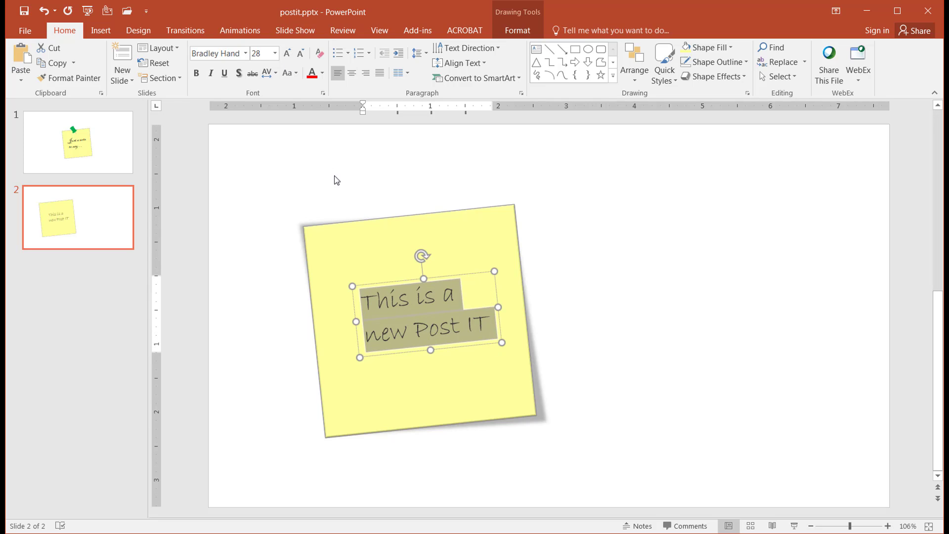
click(287, 54)
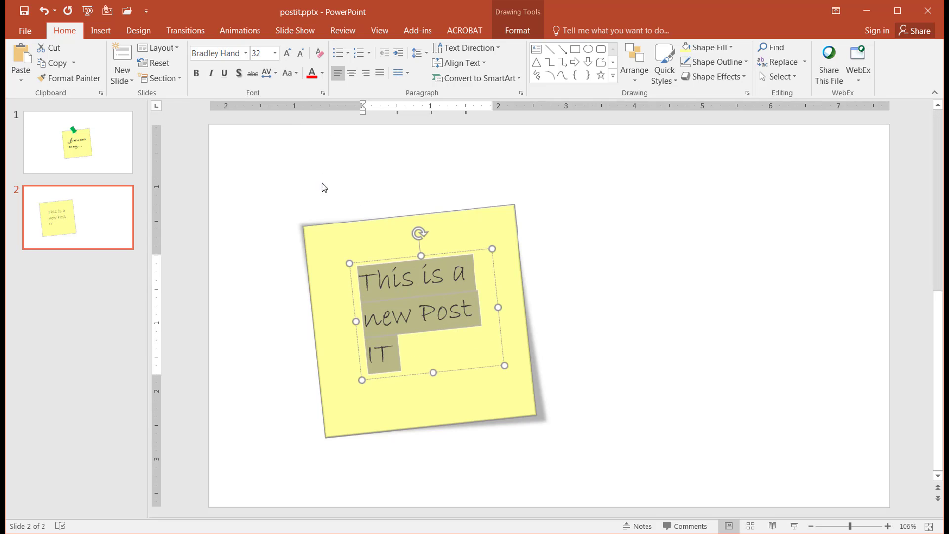
click(353, 72)
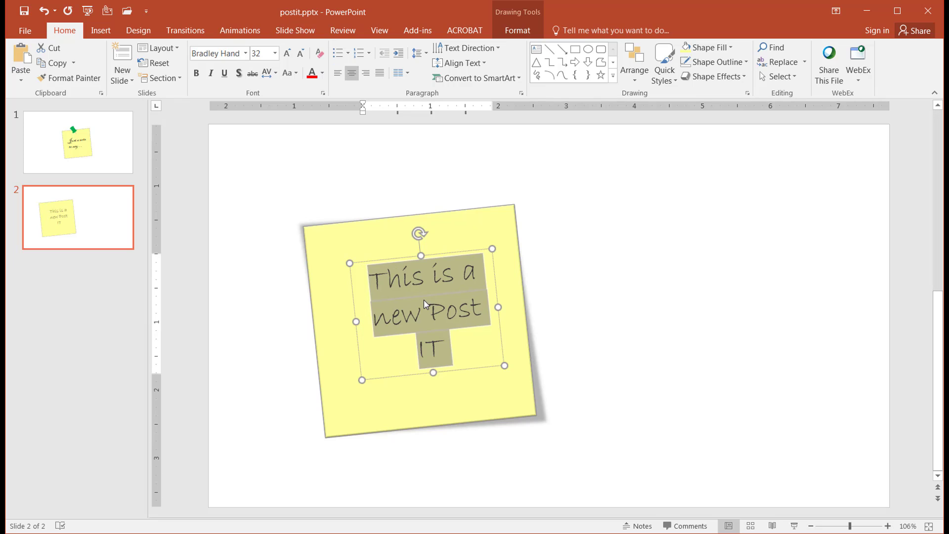
drag(392, 259, 392, 276)
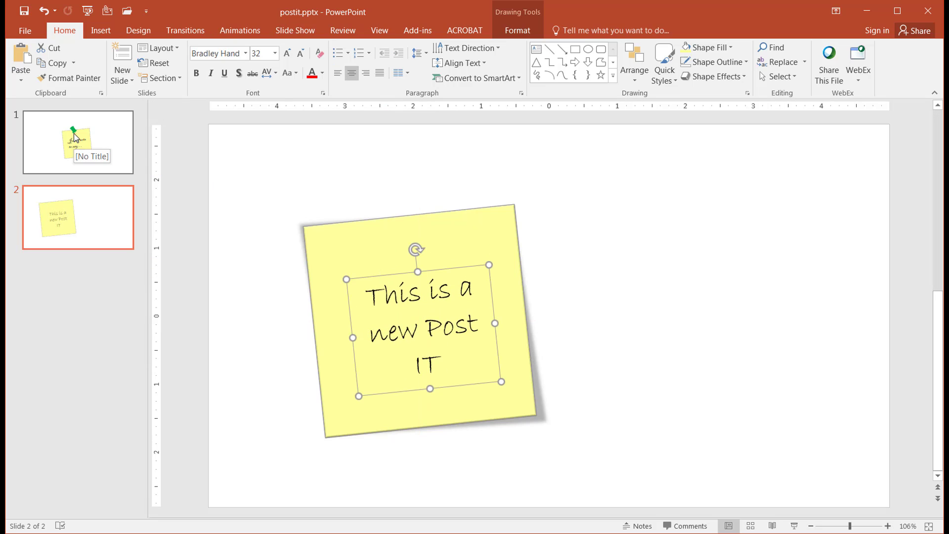
Draw a small oval to the right of the note for the thumbtack
click(599, 328)
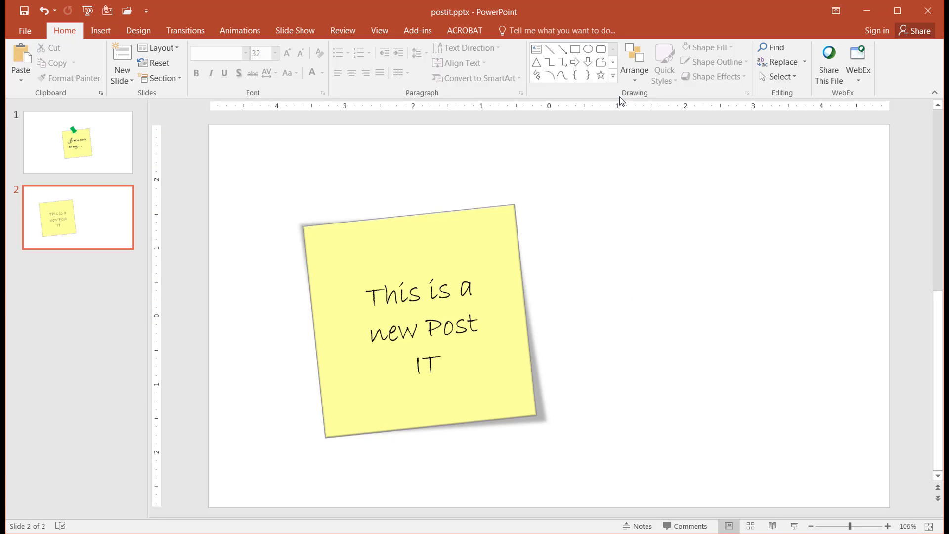
click(613, 76)
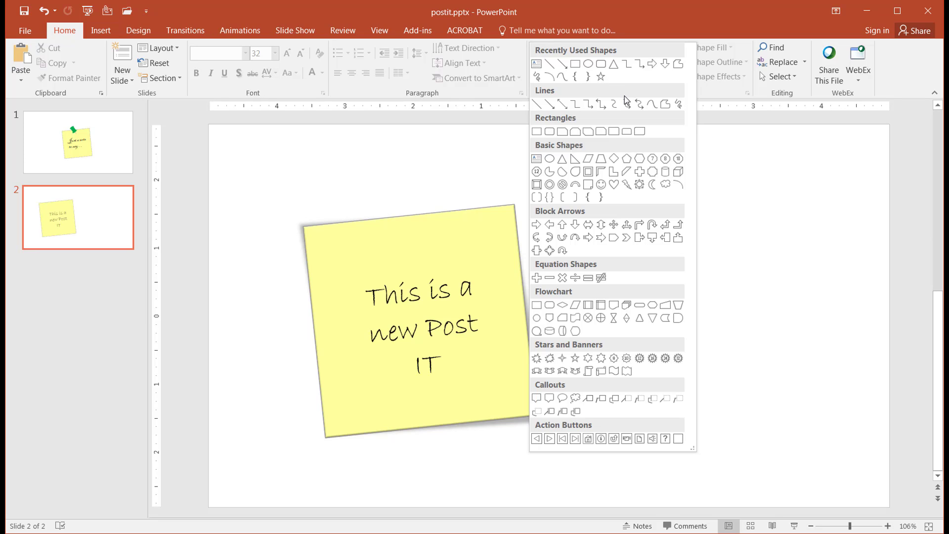
click(587, 63)
mouse_move(705, 240)
mouse_down()
mouse_move(659, 265)
mouse_move(679, 242)
mouse_up()
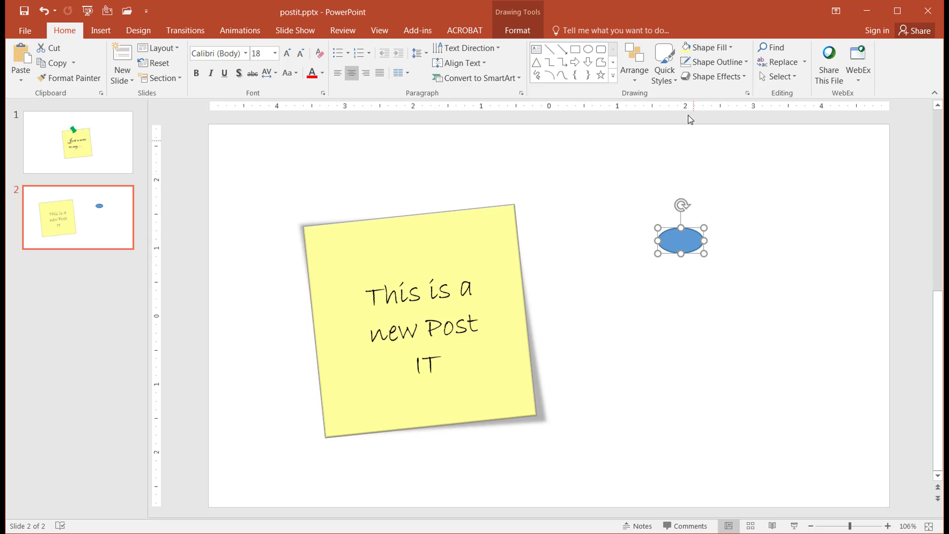
Fill the oval Dark Red and remove its outline
click(728, 49)
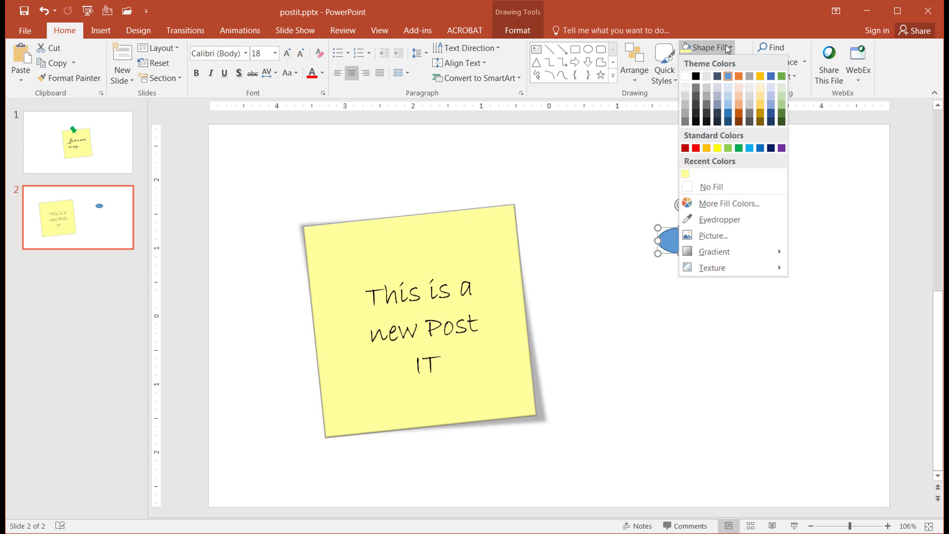
click(686, 148)
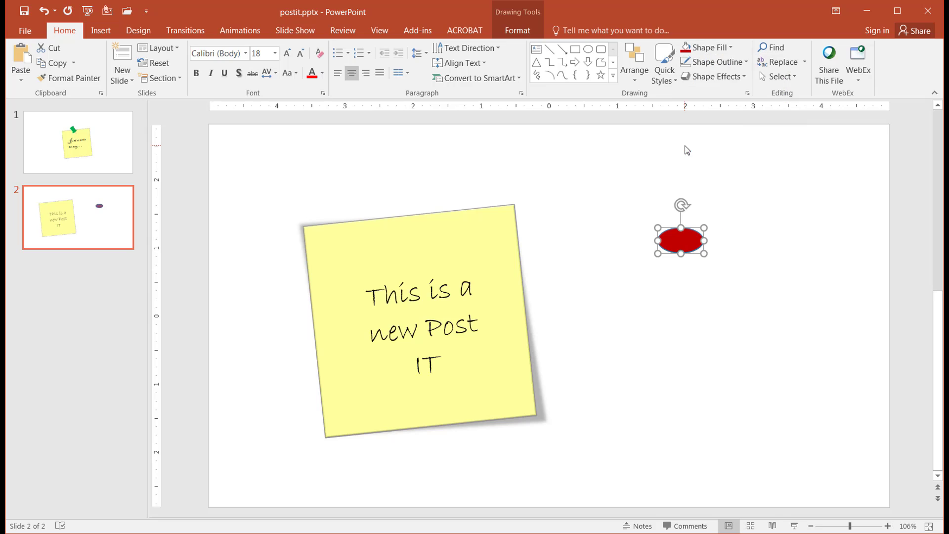
click(715, 65)
click(720, 200)
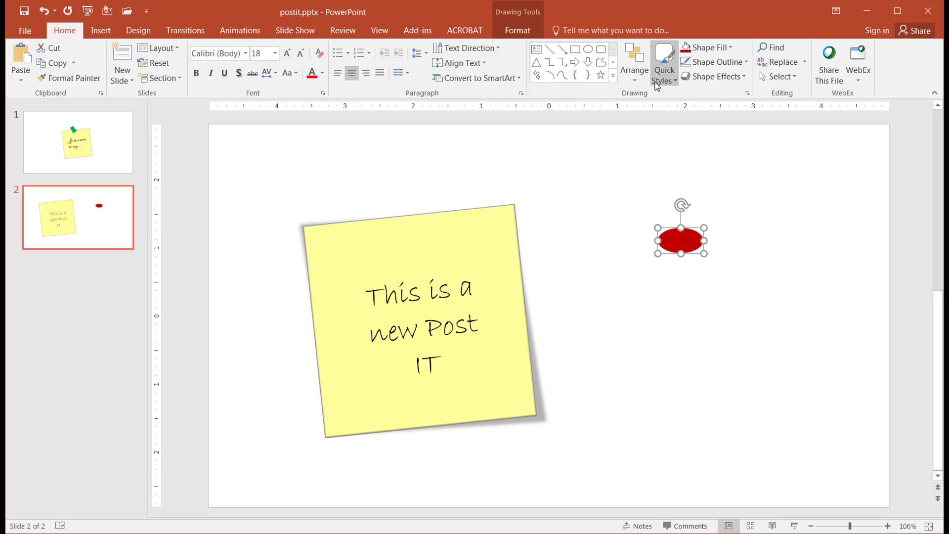
Draw a Can shape over the red oval and fill it red
click(614, 77)
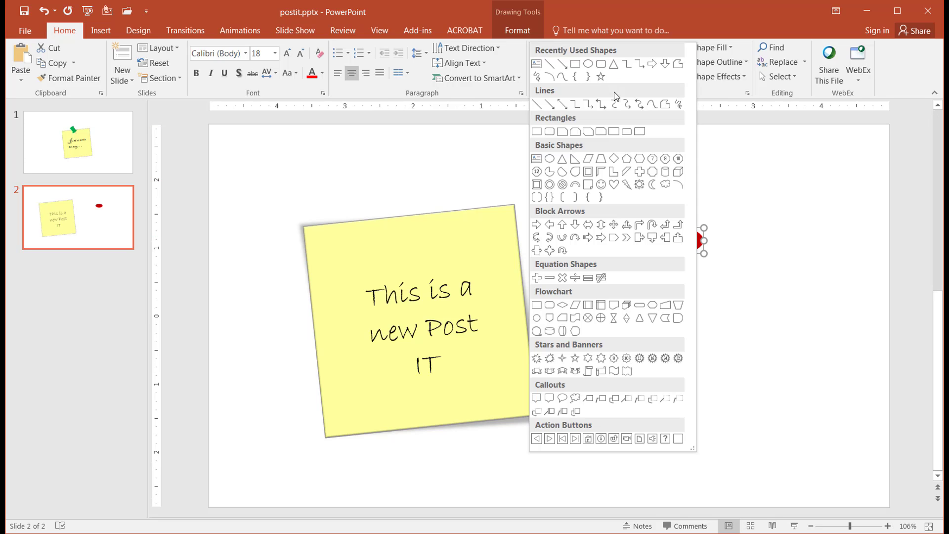
click(665, 171)
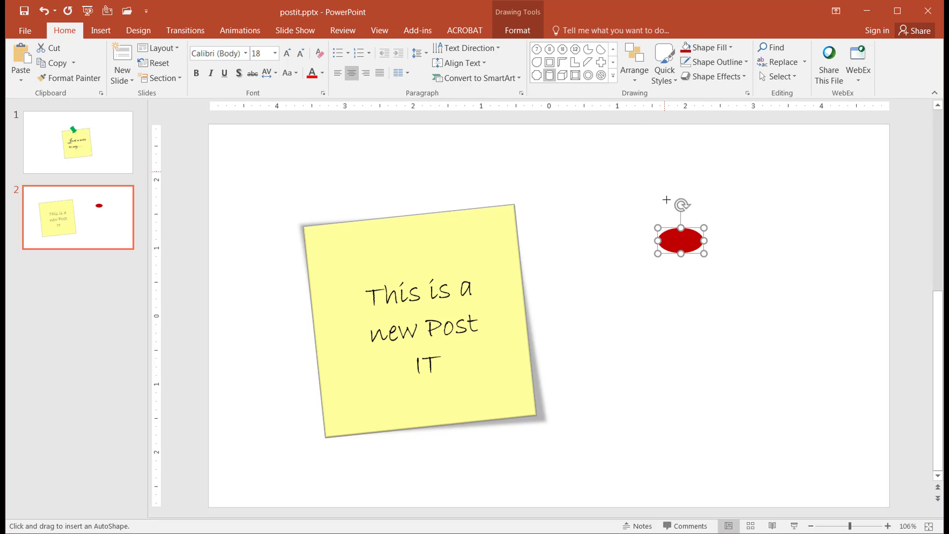
drag(664, 241, 684, 272)
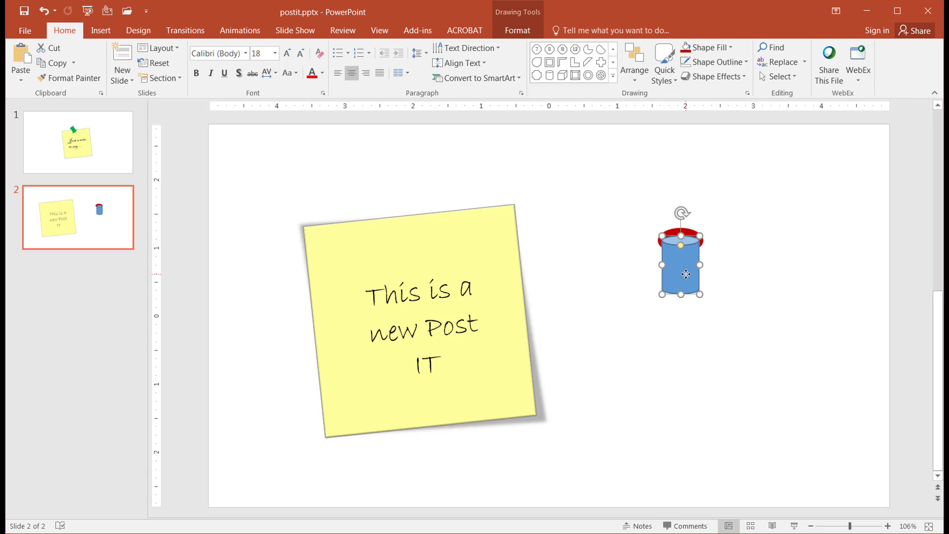
click(687, 50)
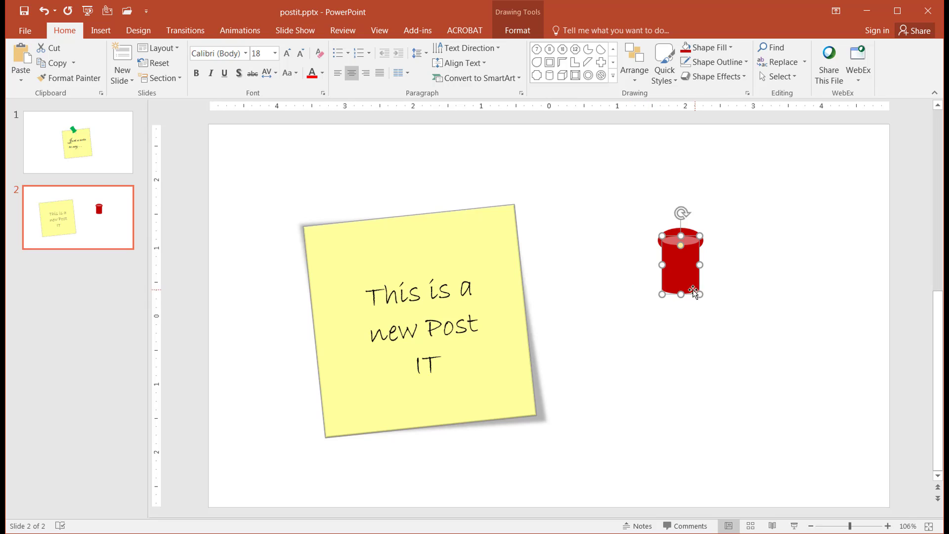
Duplicate the can's top ellipse with Ctrl+D to form the pin's base
click(689, 232)
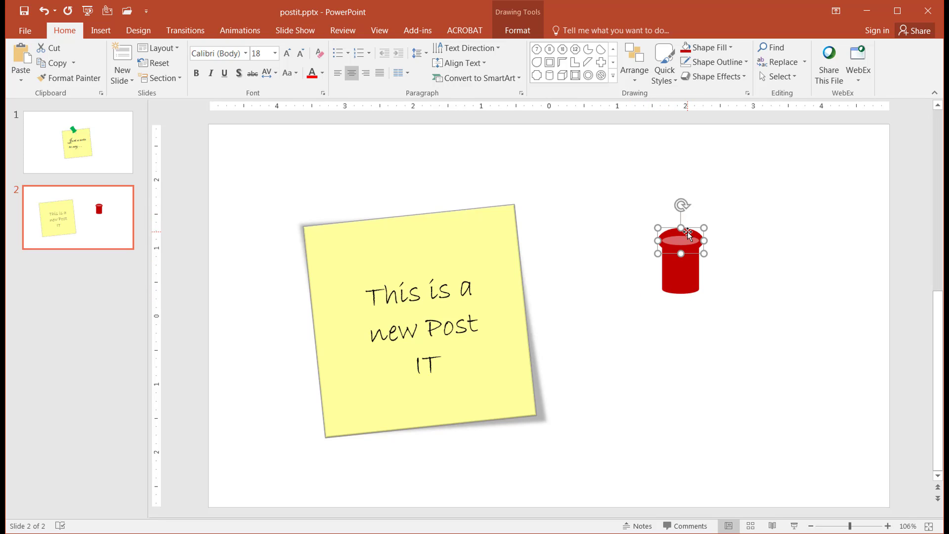
key(ctrl+d)
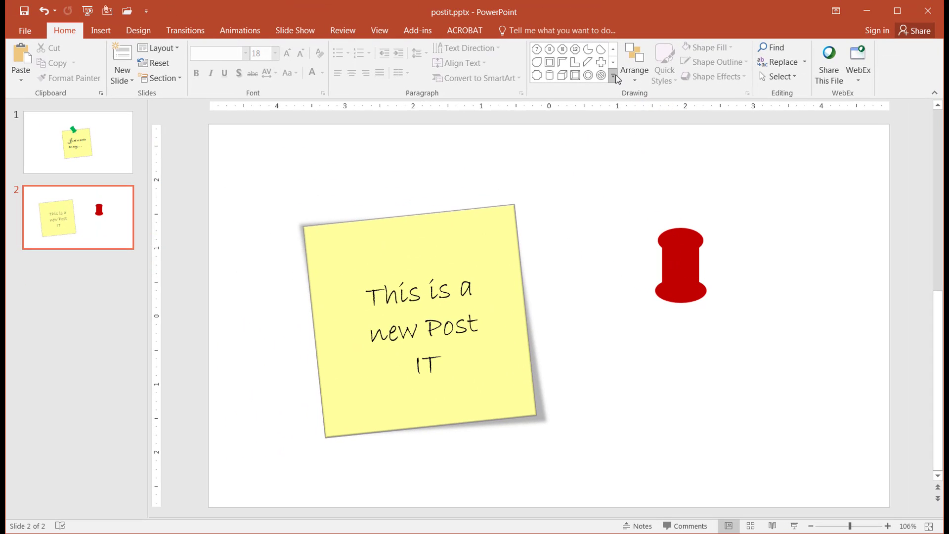
Draw a thin grey Can shape below the red pin head as the needle
click(613, 76)
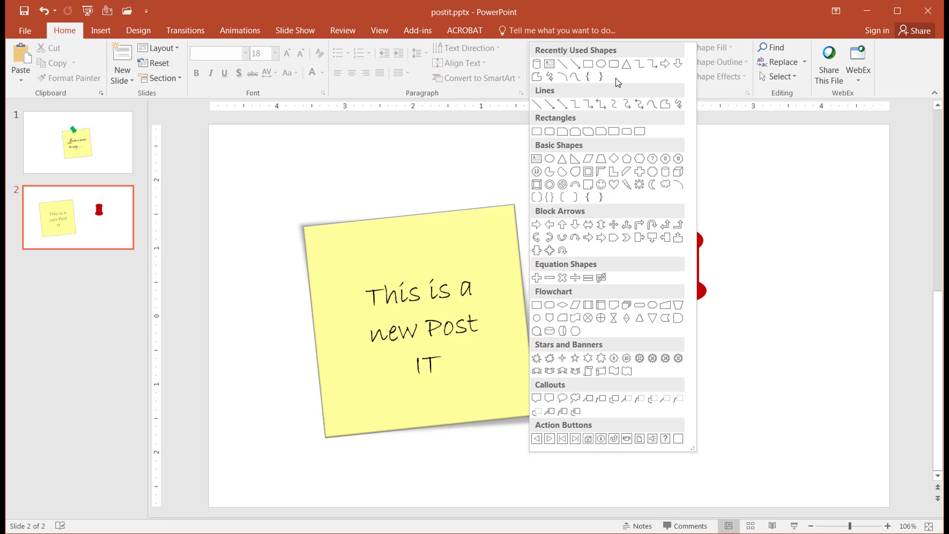
click(666, 172)
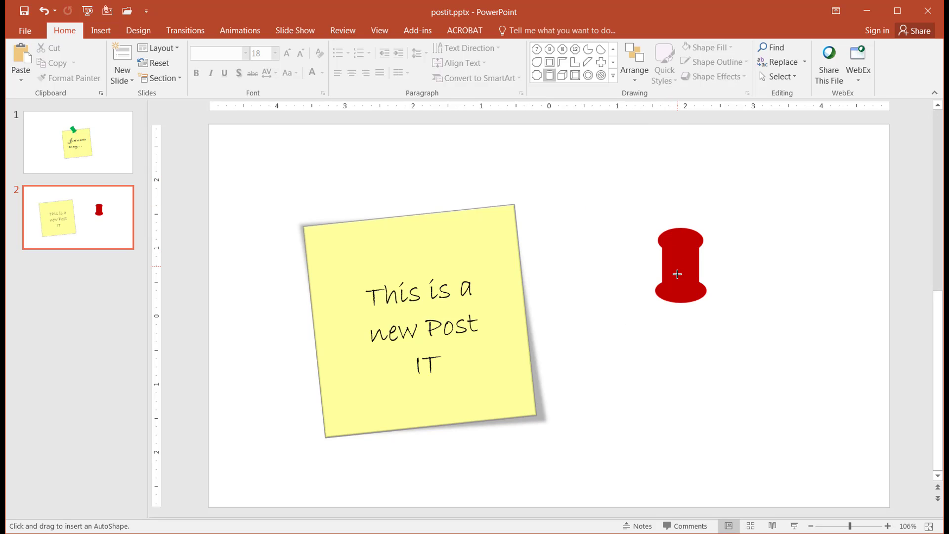
mouse_move(676, 299)
mouse_down()
mouse_move(694, 346)
mouse_move(690, 337)
mouse_up()
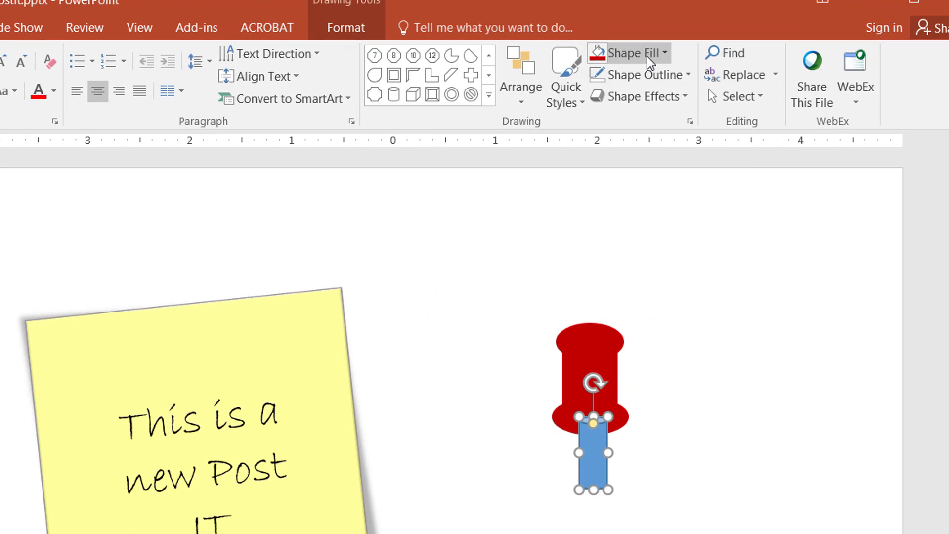
click(682, 51)
click(596, 158)
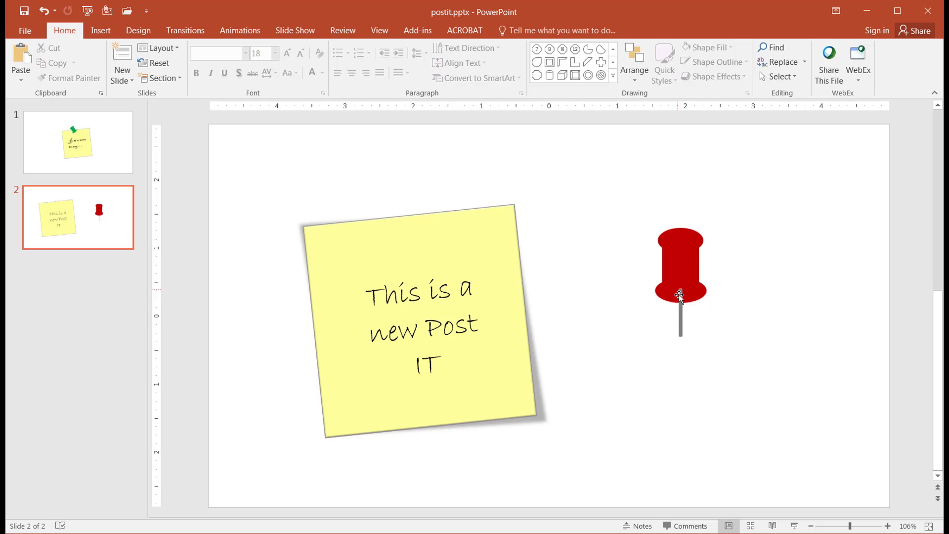
Send the grey needle behind the red pin head
right_click(681, 302)
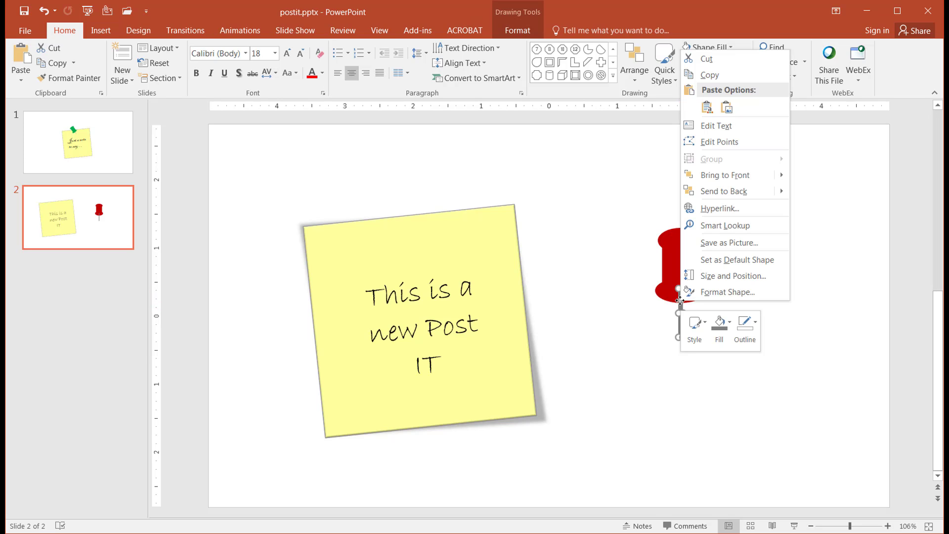
click(738, 193)
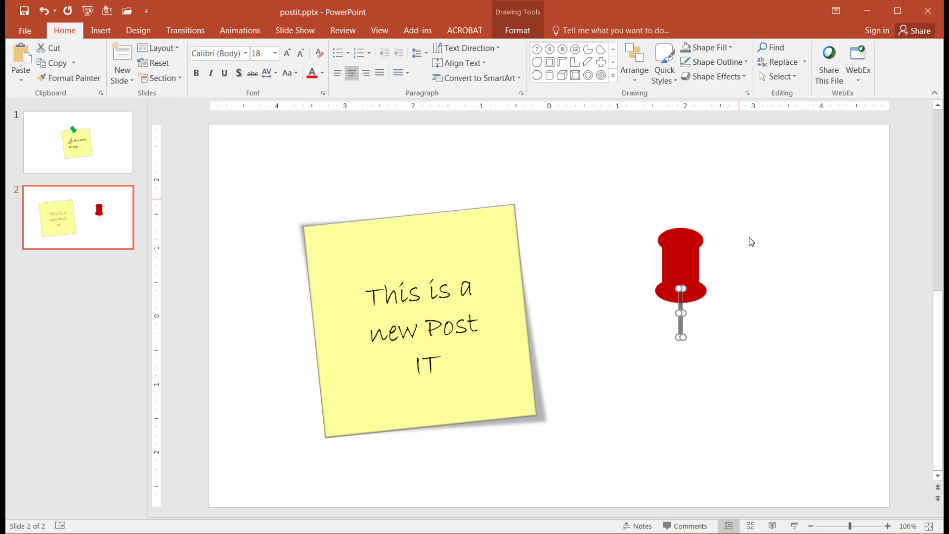
click(762, 301)
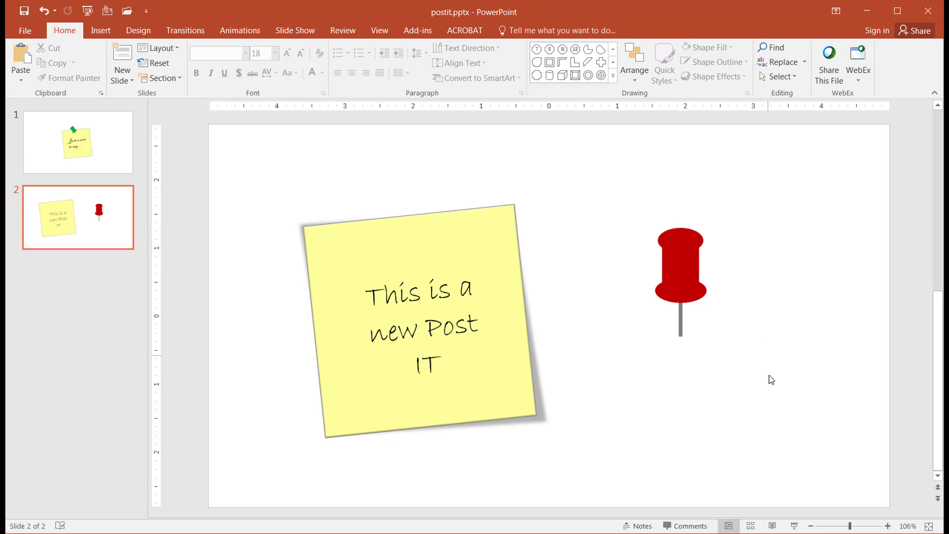
Group all the pushpin parts with Ctrl+G and tilt the group at an angle
drag(771, 379, 601, 179)
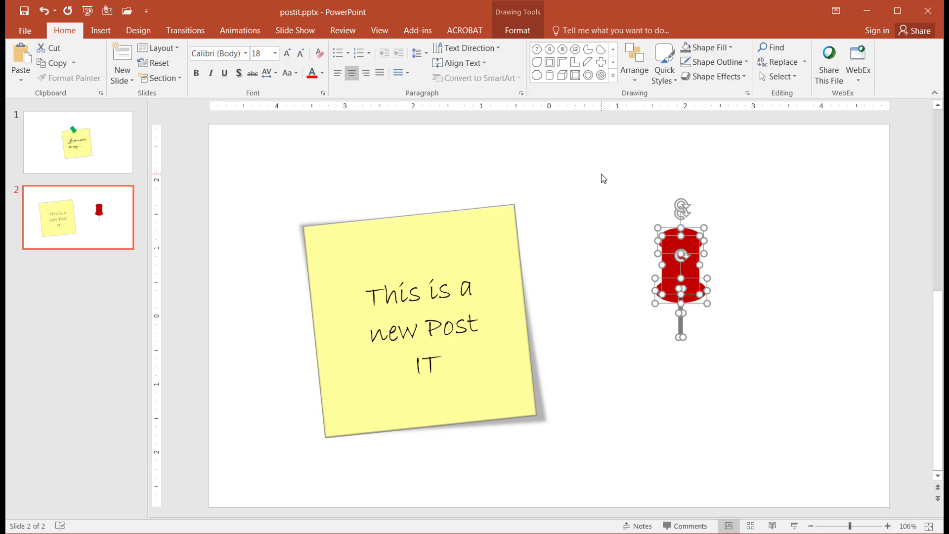
key(ctrl+g)
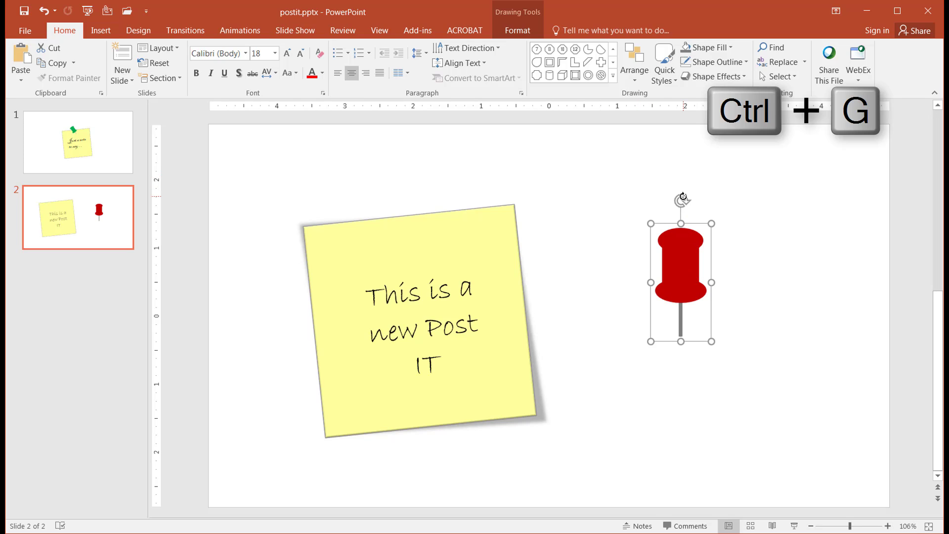
drag(682, 200, 643, 190)
Shrink the grouped pushpin proportionally to a small size
drag(682, 217, 677, 274)
key(ctrl+z)
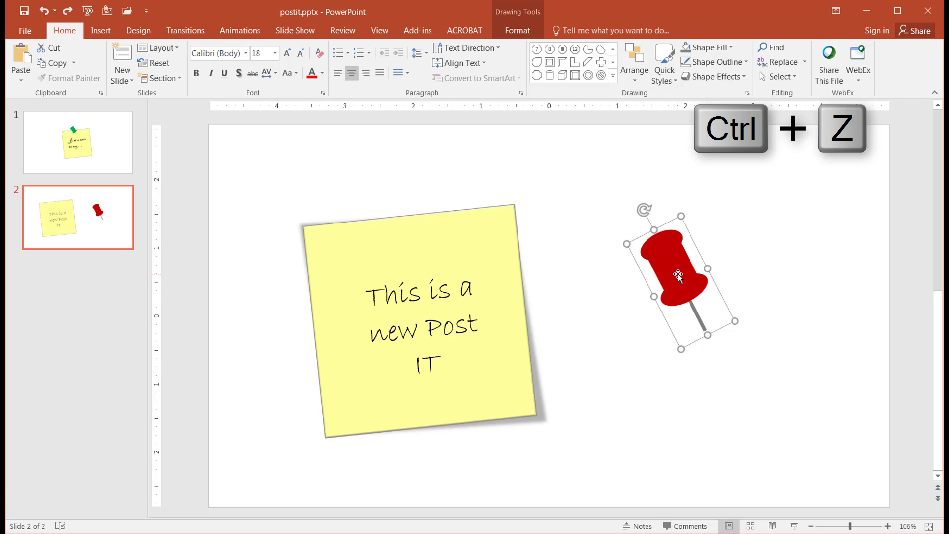
key(shift)
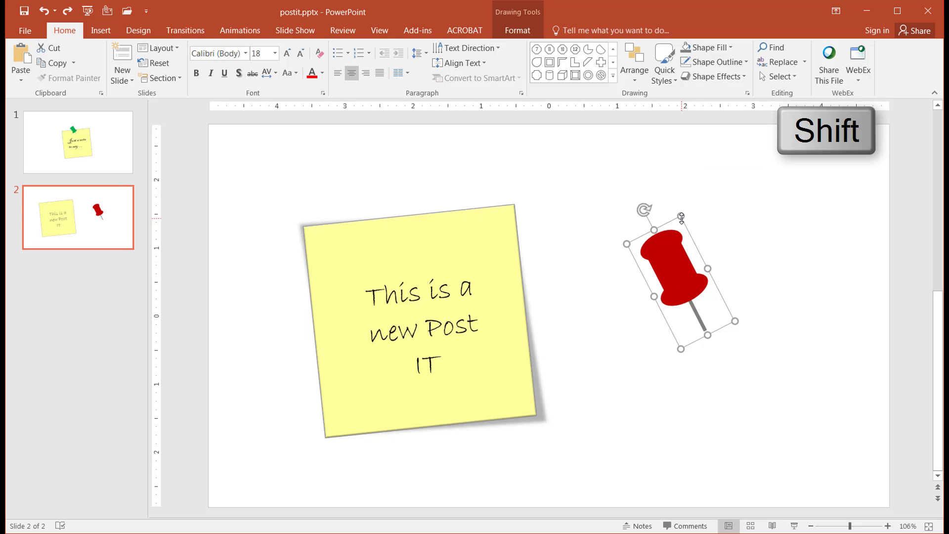
drag(681, 217, 397, 216)
Position the small red pushpin on the yellow note's top edge and deselect it
click(608, 257)
click(622, 329)
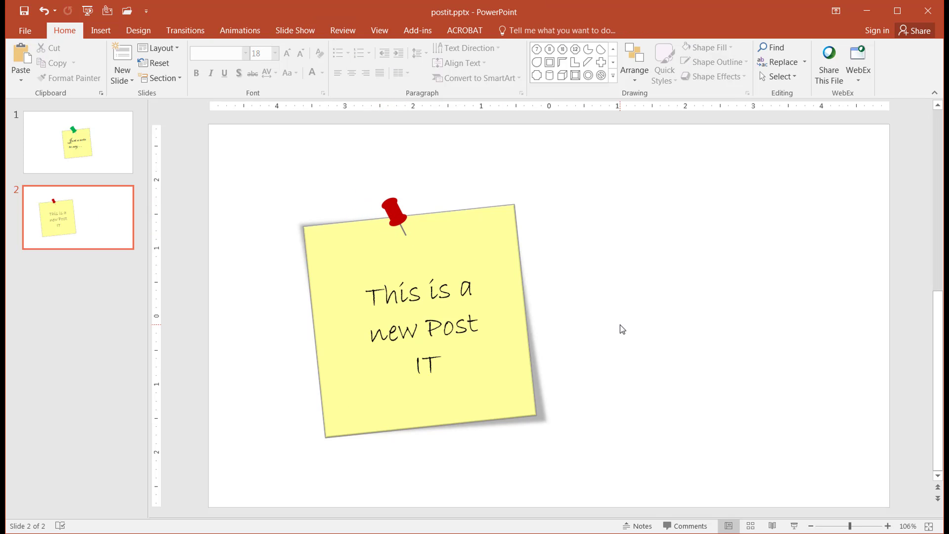